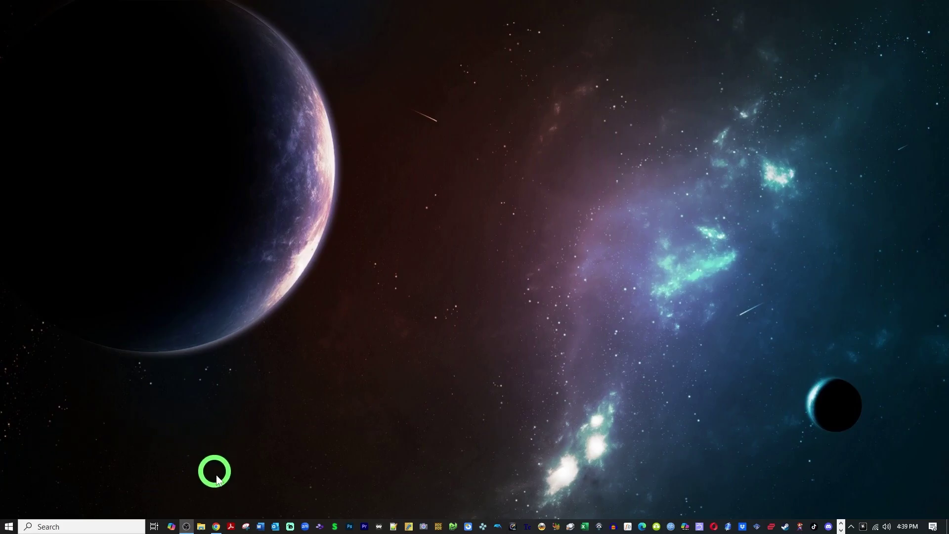
# Download the Dolphin 2503a Windows x64 build, dolphin-2503a-x64.7z, to the Desktop.
pyautogui.click(216, 527)
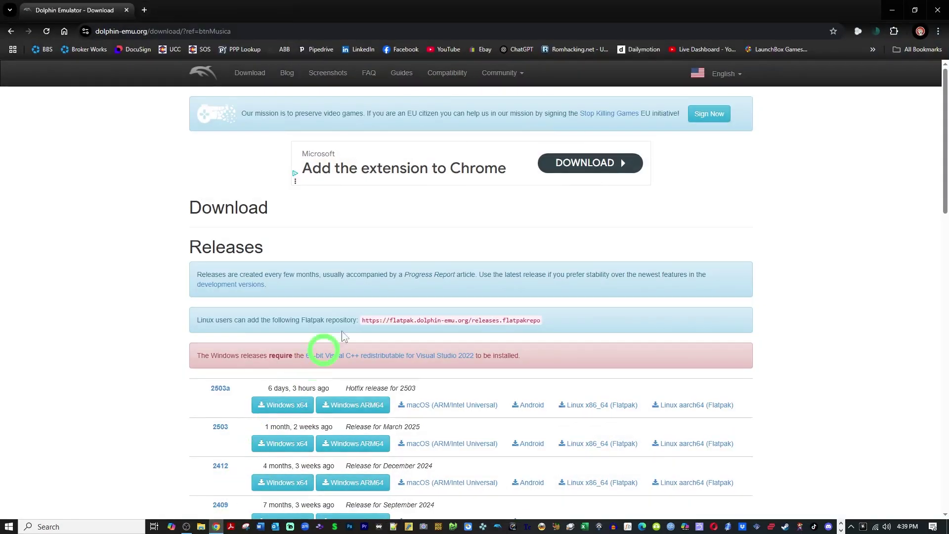
pyautogui.scroll(-3, 705, 162)
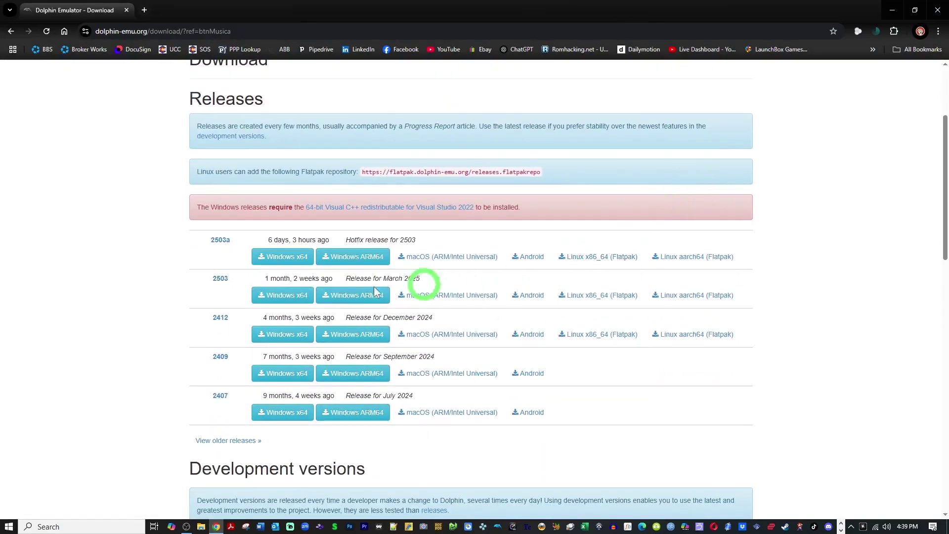
pyautogui.click(300, 264)
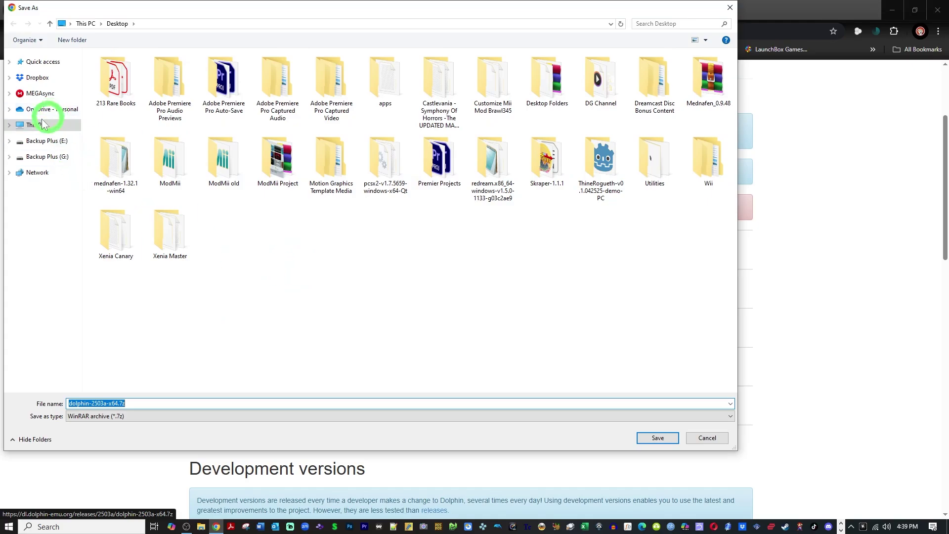
pyautogui.click(9, 125)
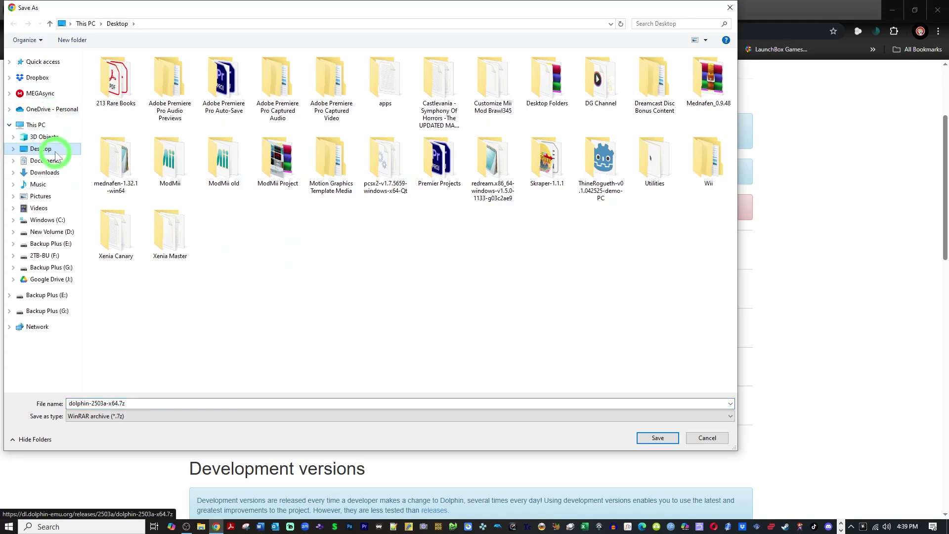
pyautogui.click(50, 148)
pyautogui.click(657, 439)
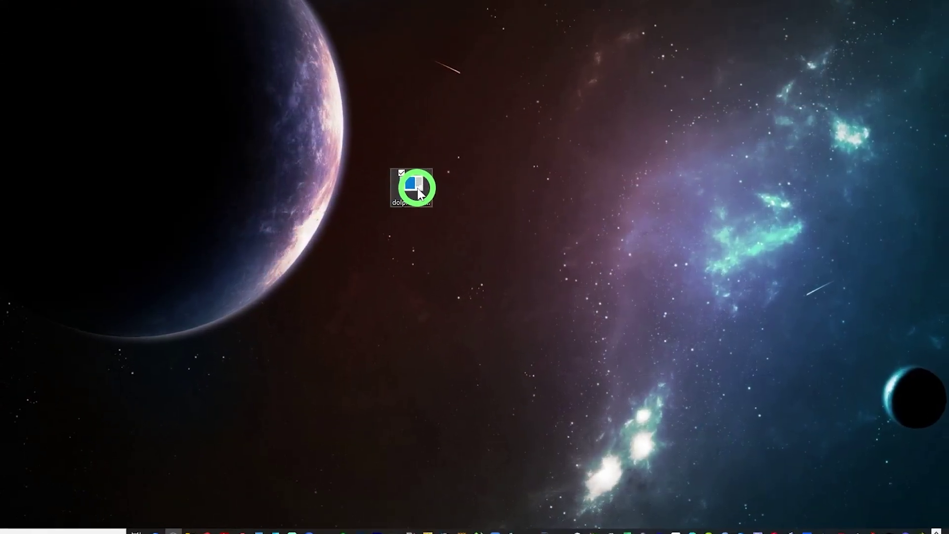
# Extract dolphin-2503a-x64.7z with WinRAR Extract Here and move Dolphin-x64 to the desktop centre.
pyautogui.rightClick(412, 221)
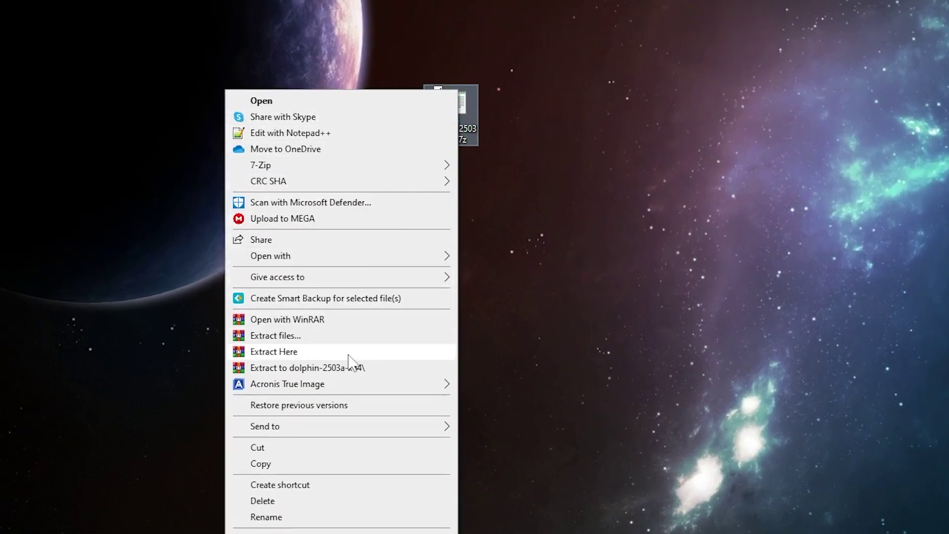
pyautogui.click(348, 352)
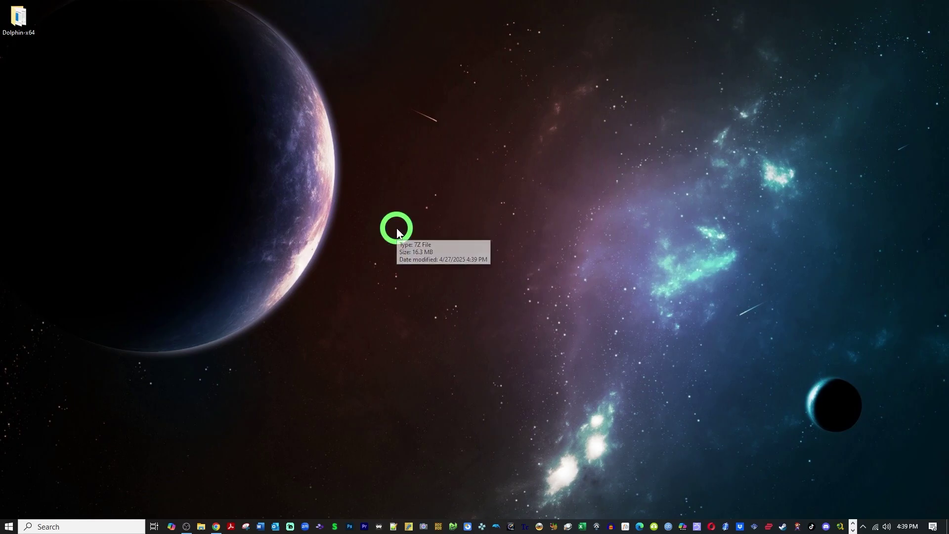
pyautogui.moveTo(396, 231); pyautogui.dragTo(59, 49)
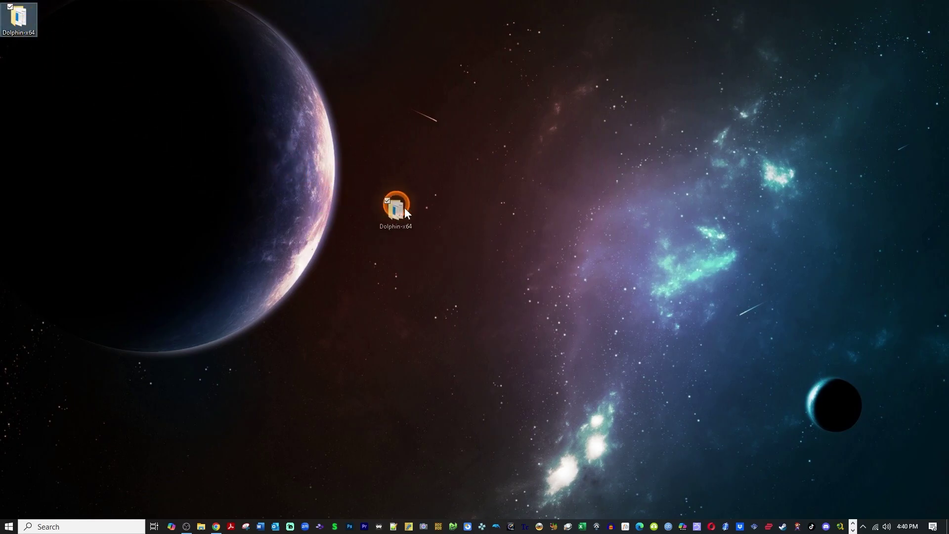
pyautogui.moveTo(404, 206); pyautogui.dragTo(404, 208)
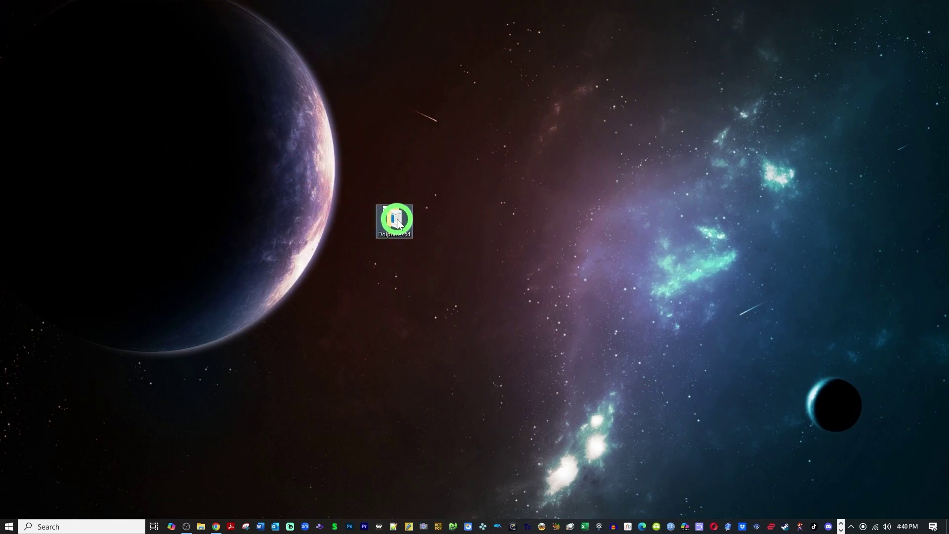
# Open the Dolphin-x64 folder and create an empty text file named portable.txt in it.
pyautogui.doubleClick(398, 222)
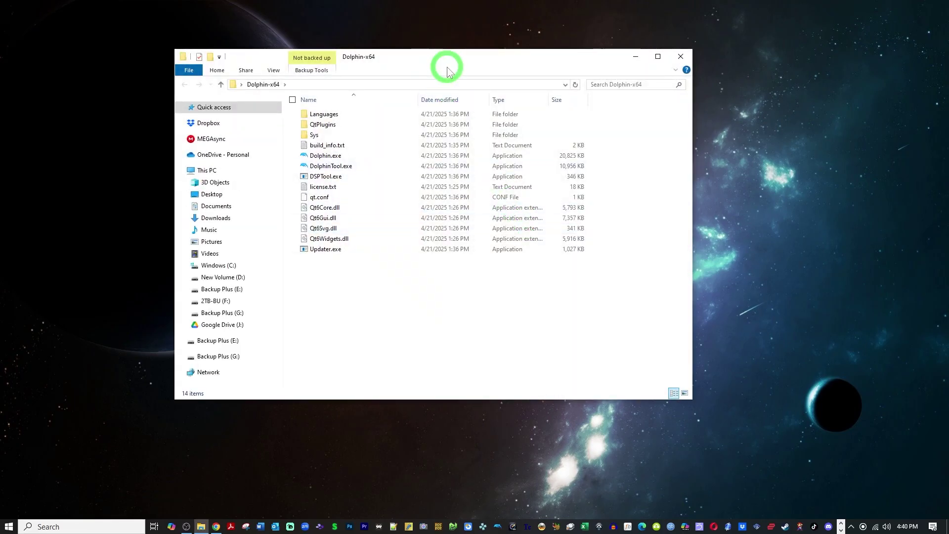
pyautogui.moveTo(447, 69); pyautogui.dragTo(491, 82)
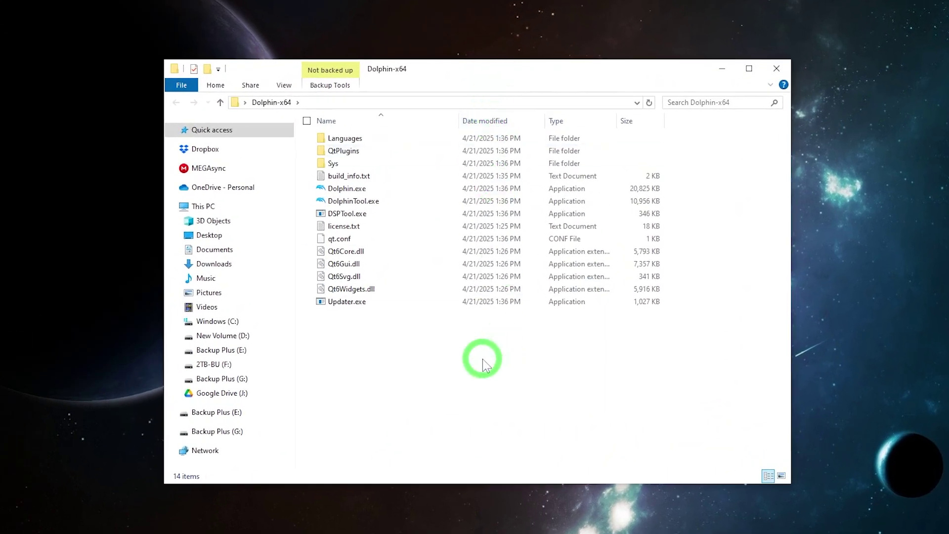
pyautogui.rightClick(482, 359)
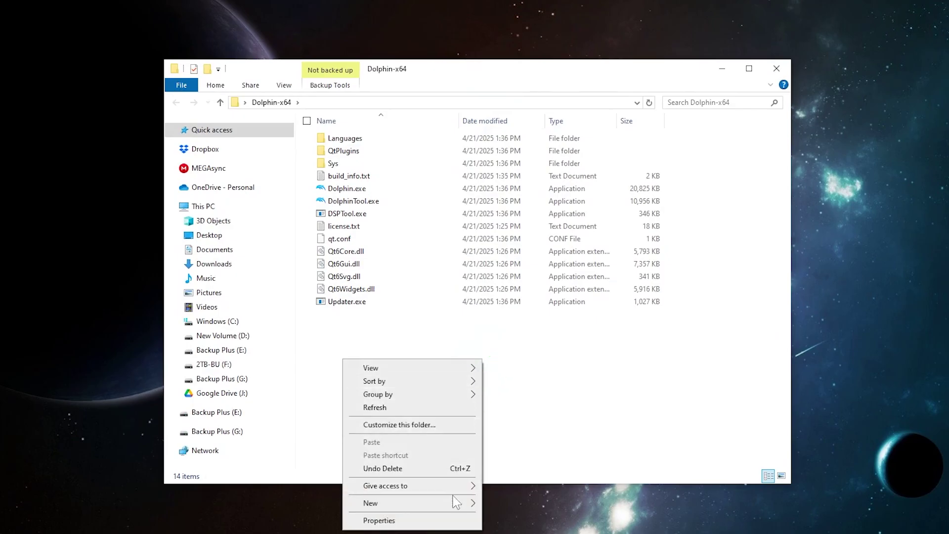
pyautogui.moveTo(455, 504)
pyautogui.click(514, 488)
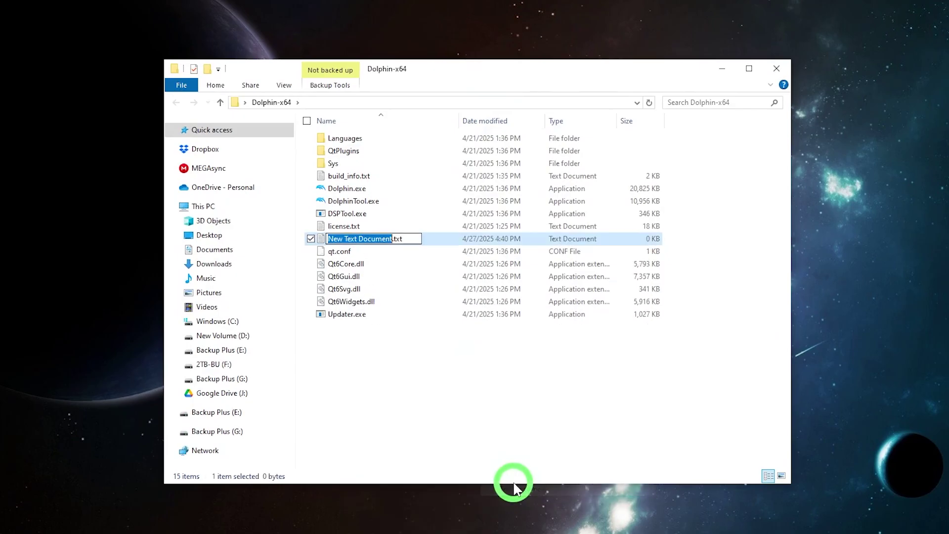
pyautogui.write('port')
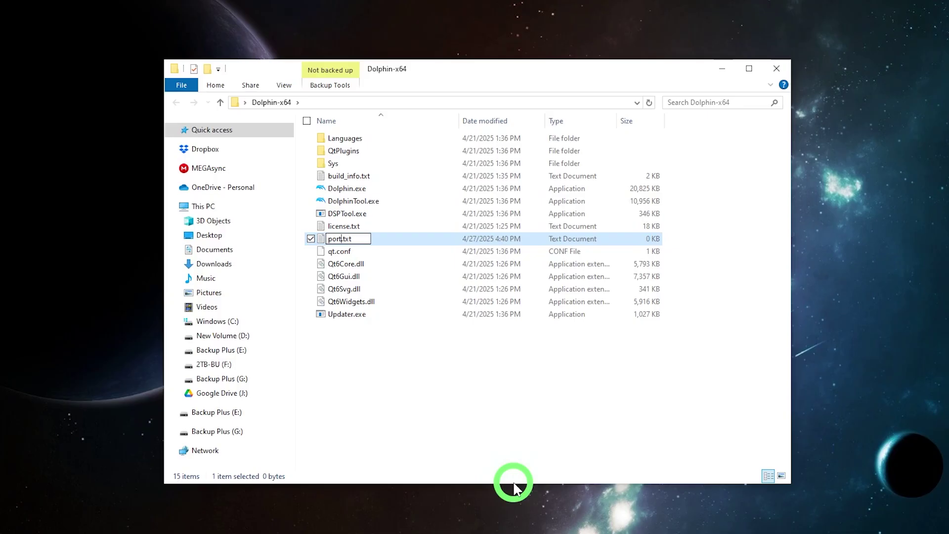
pyautogui.write('able')
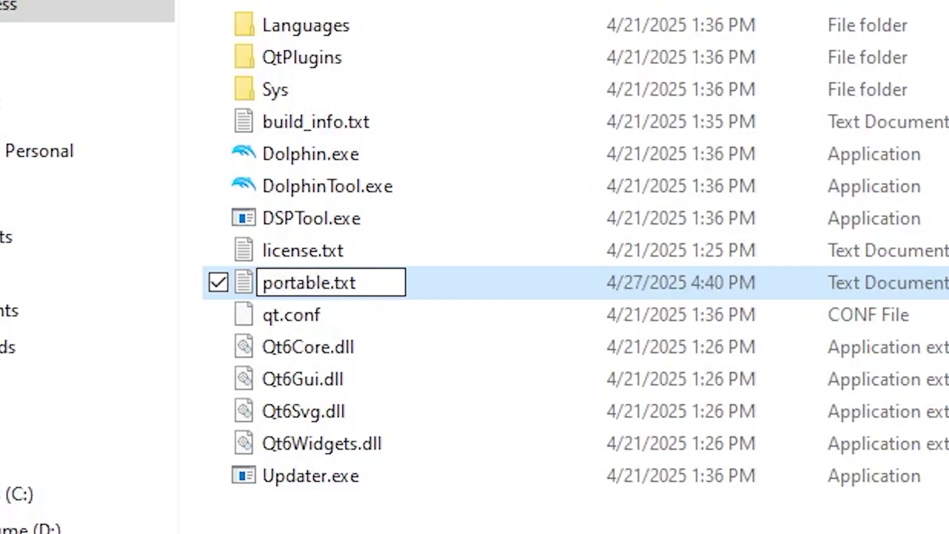
pyautogui.press('Return')
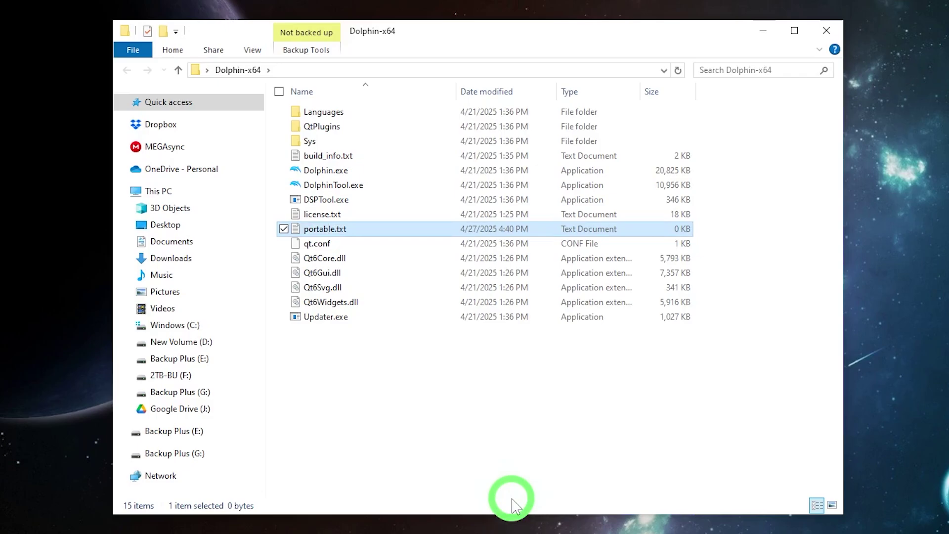
# Launch Dolphin.exe, decline usage statistics reporting, and bring up the Graphics settings.
pyautogui.doubleClick(368, 175)
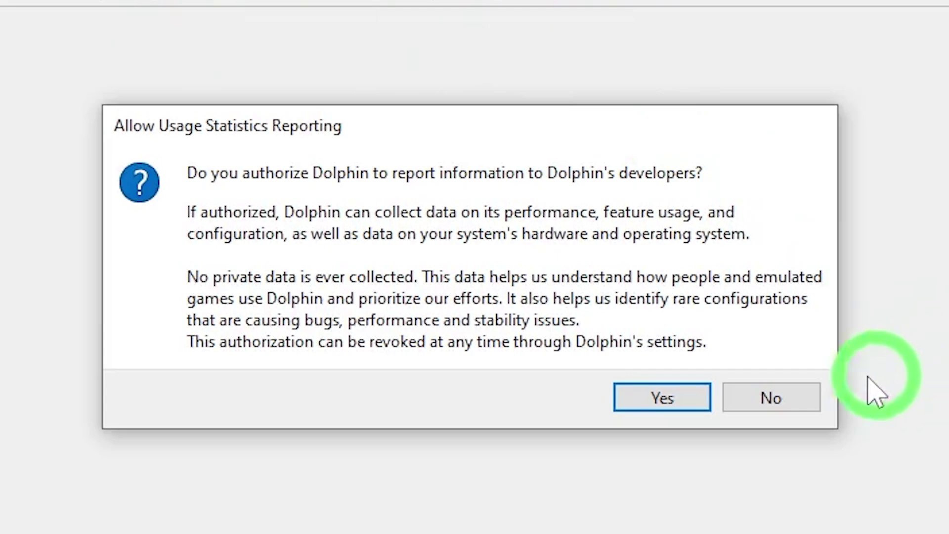
pyautogui.click(775, 413)
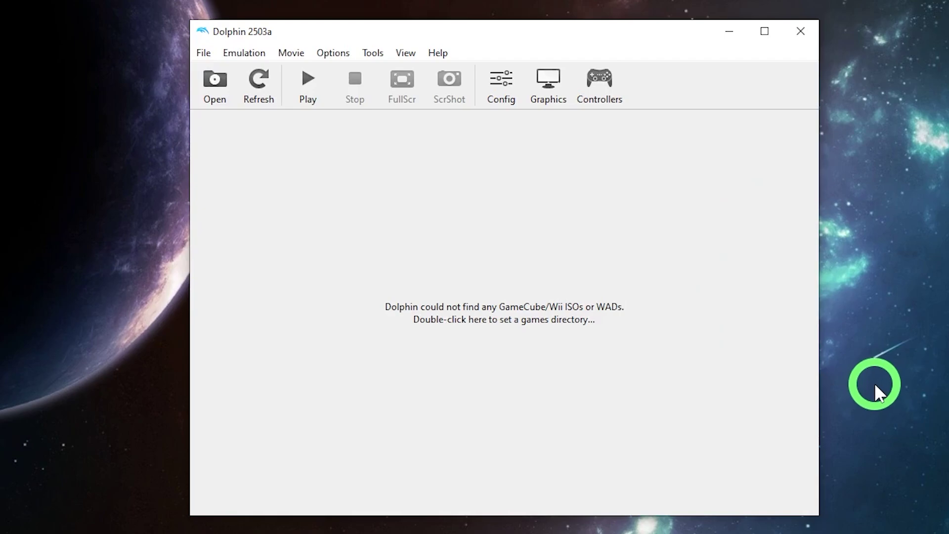
pyautogui.click(552, 99)
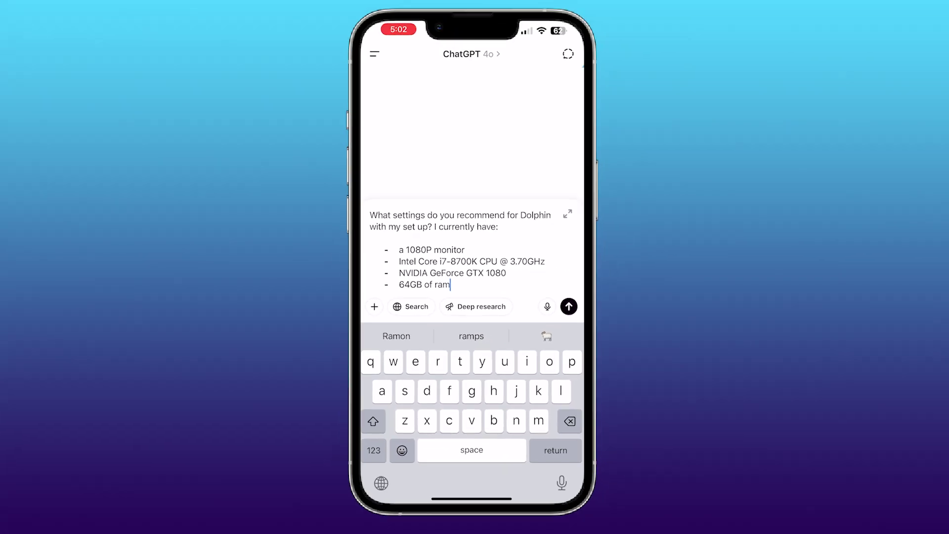
# Send ChatGPT the Dolphin settings question for 1080p, i7-8700K, GTX 1080, 64GB and read the reply.
pyautogui.click(566, 305)
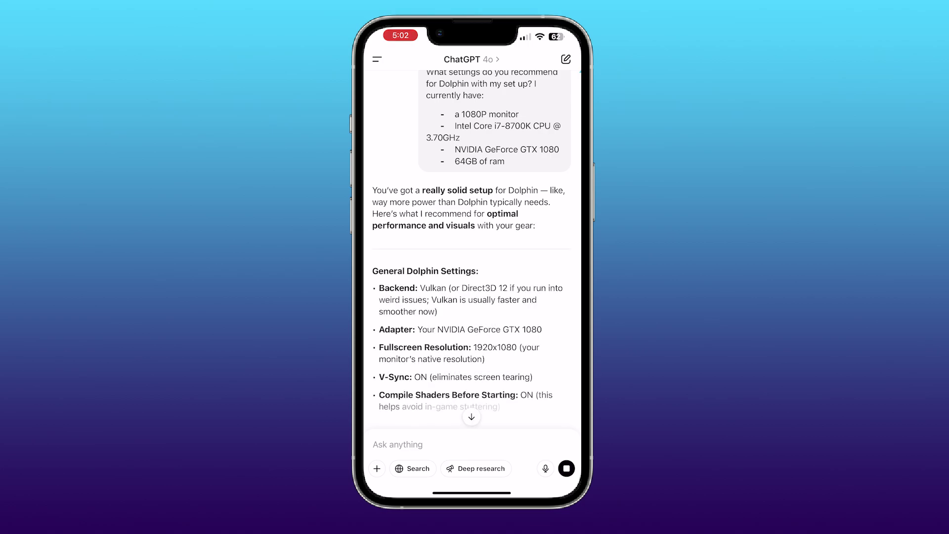
pyautogui.scroll(-2, 471, 247)
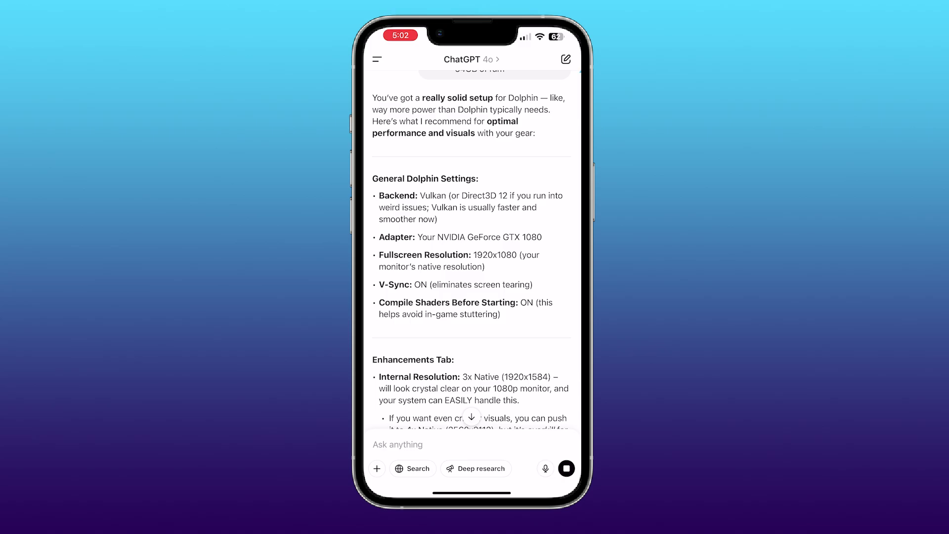
pyautogui.scroll(-2, 471, 247)
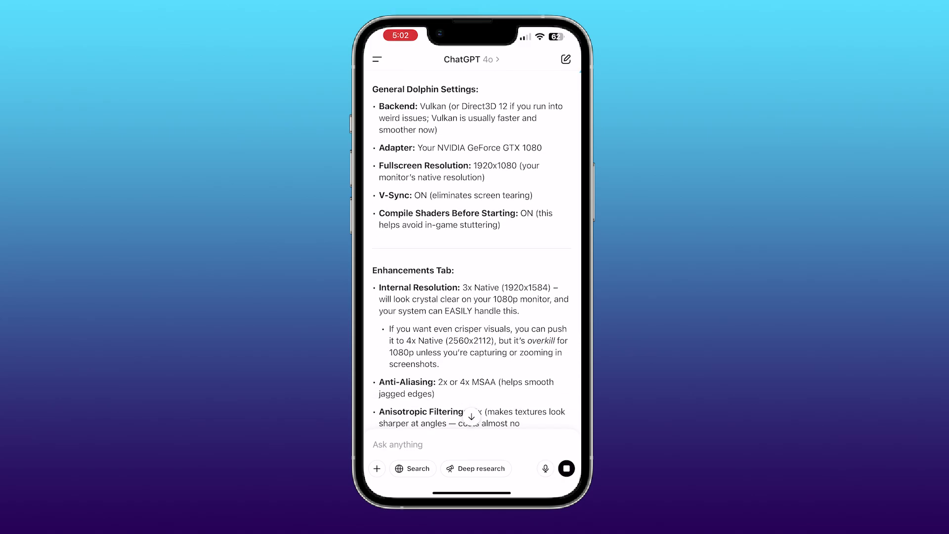
pyautogui.scroll(-2, 472, 247)
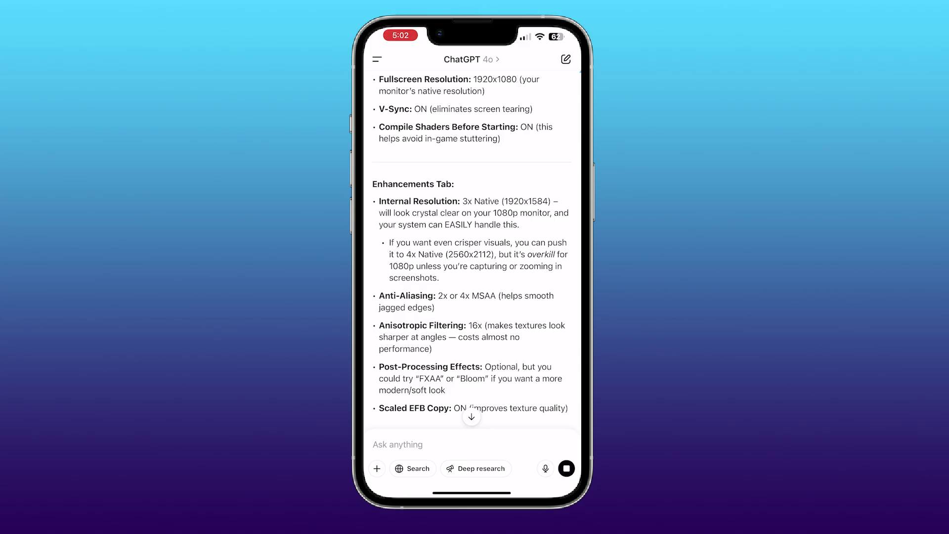
pyautogui.scroll(-3, 471, 247)
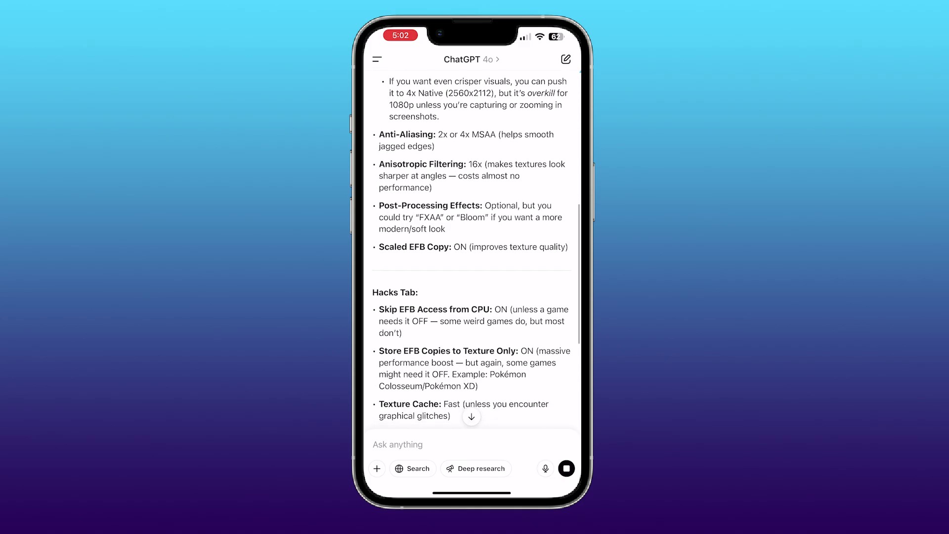
pyautogui.scroll(-3, 472, 247)
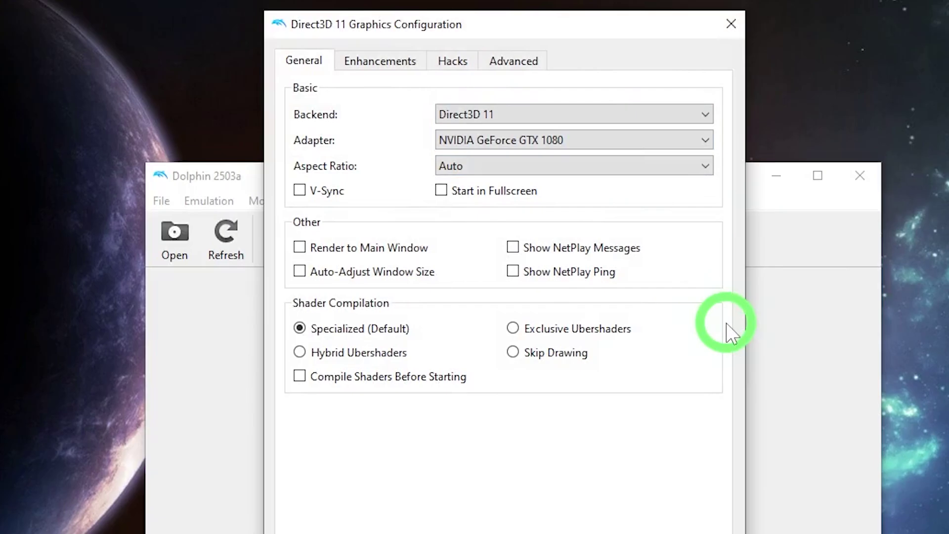
# Tick V-Sync and Compile Shaders Before Starting in the General graphics tab.
pyautogui.click(311, 193)
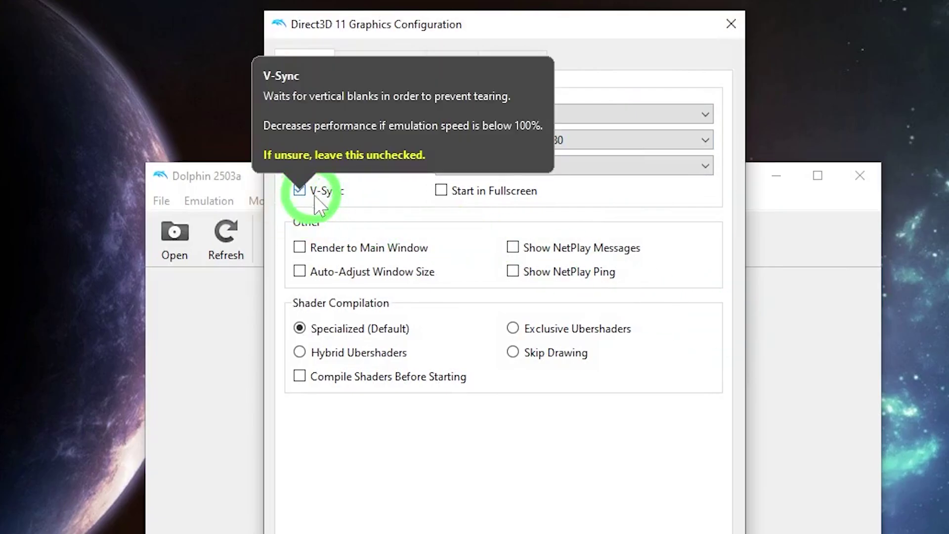
pyautogui.click(298, 376)
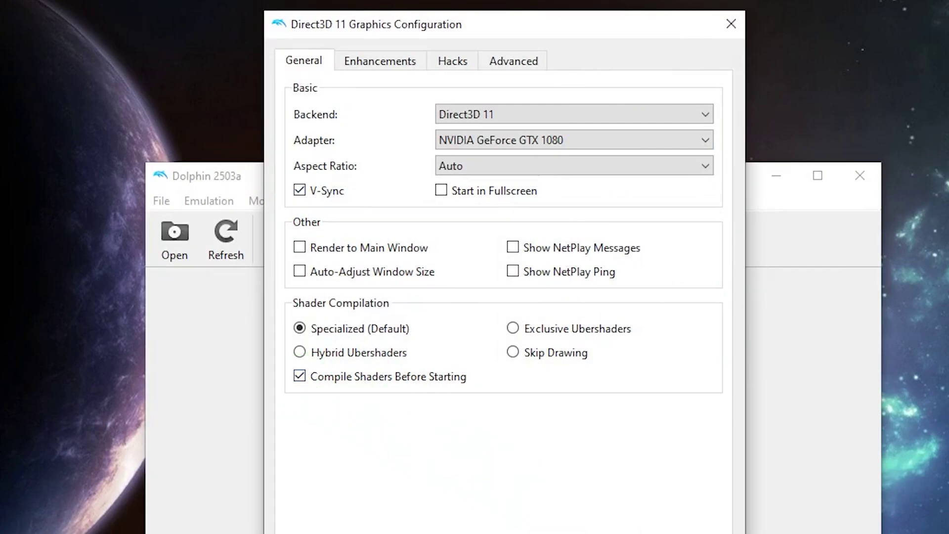
# Set Enhancements to 3x Native (1920x1584), 4x MSAA, 16x Anisotropic filtering and FXAA post-processing.
pyautogui.click(396, 60)
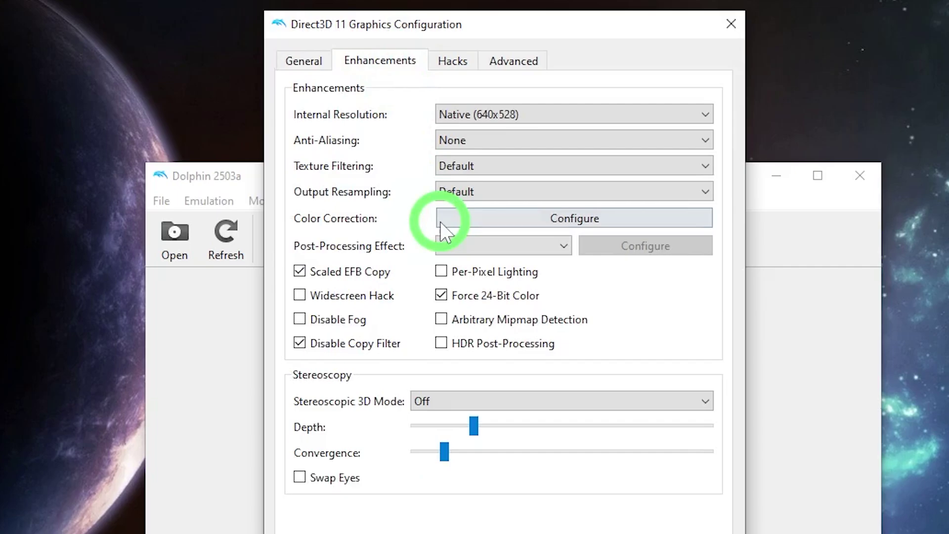
pyautogui.click(713, 117)
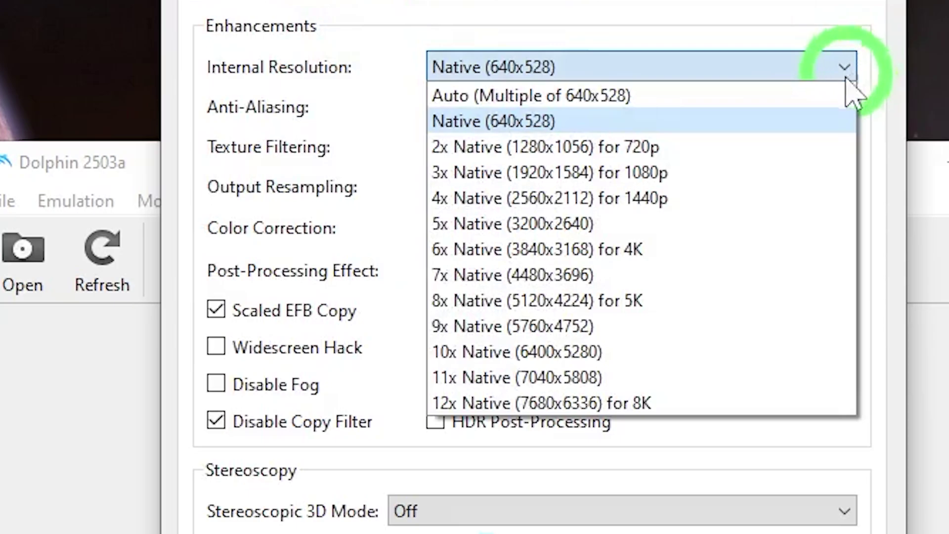
pyautogui.click(778, 170)
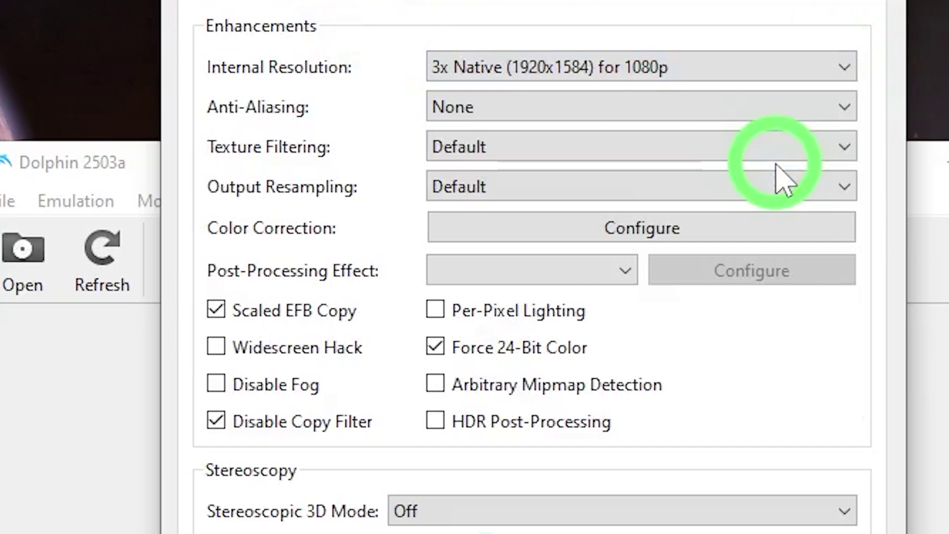
pyautogui.click(845, 116)
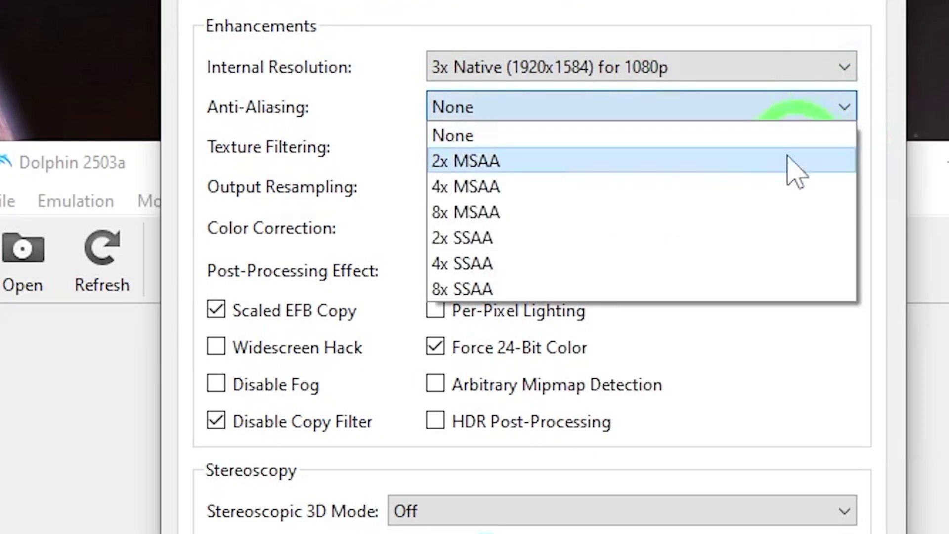
pyautogui.click(757, 187)
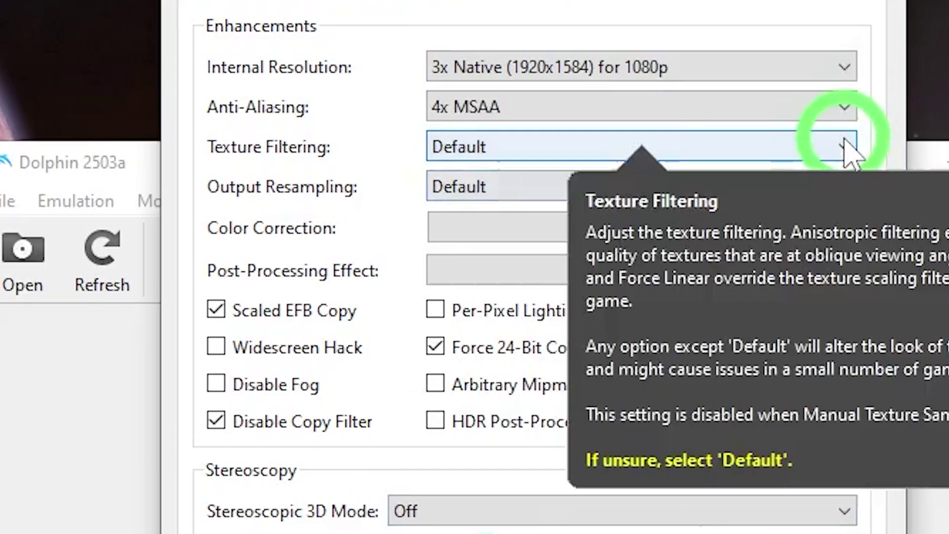
pyautogui.click(845, 147)
pyautogui.click(741, 278)
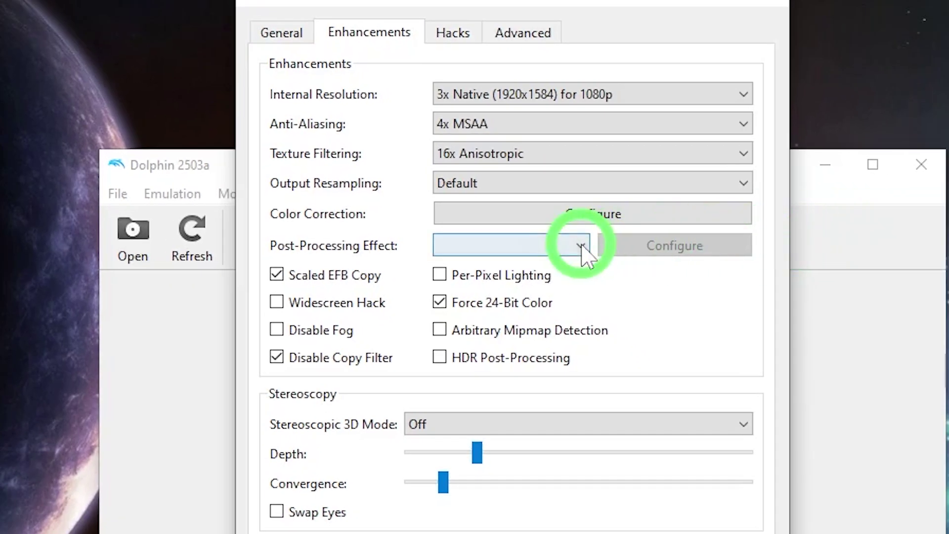
pyautogui.click(583, 248)
pyautogui.click(553, 341)
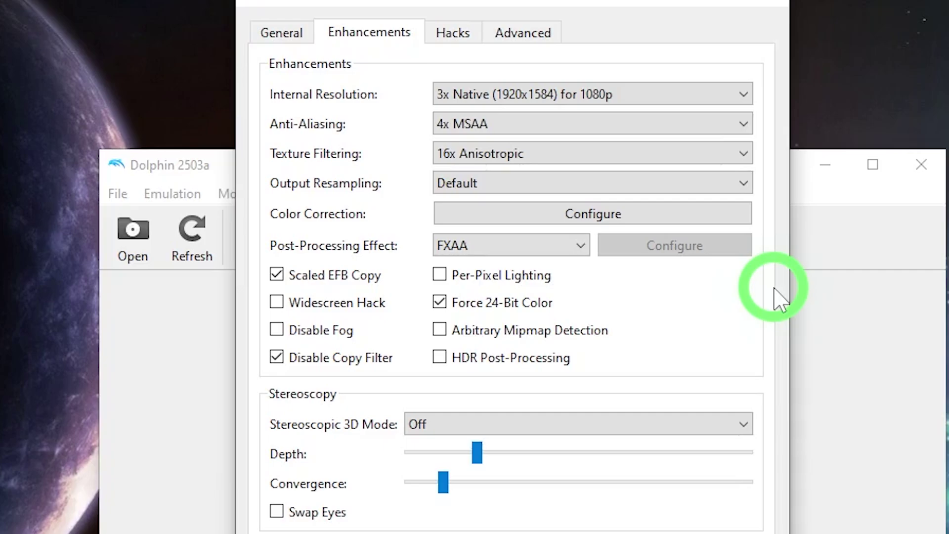
# Enable Progressive Scan under Advanced graphics settings and close the graphics configuration.
pyautogui.click(456, 32)
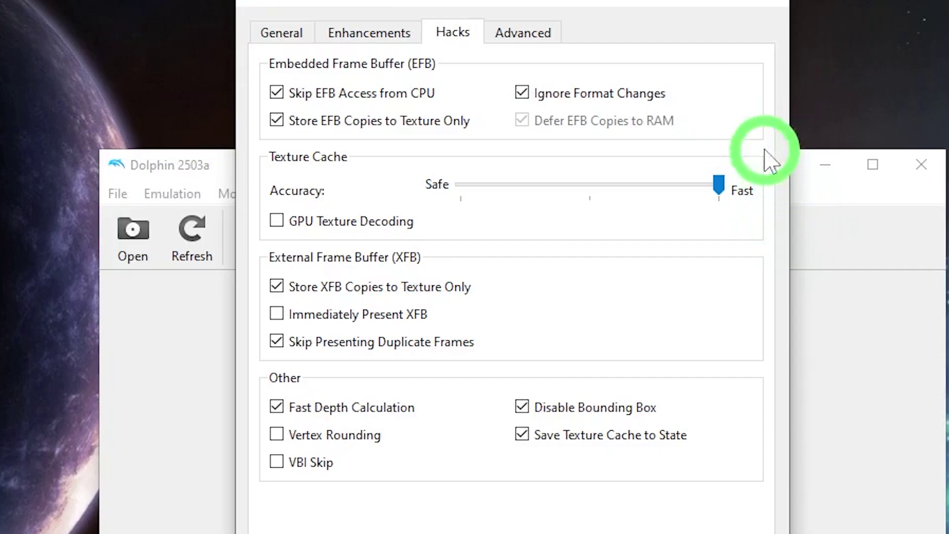
pyautogui.click(505, 43)
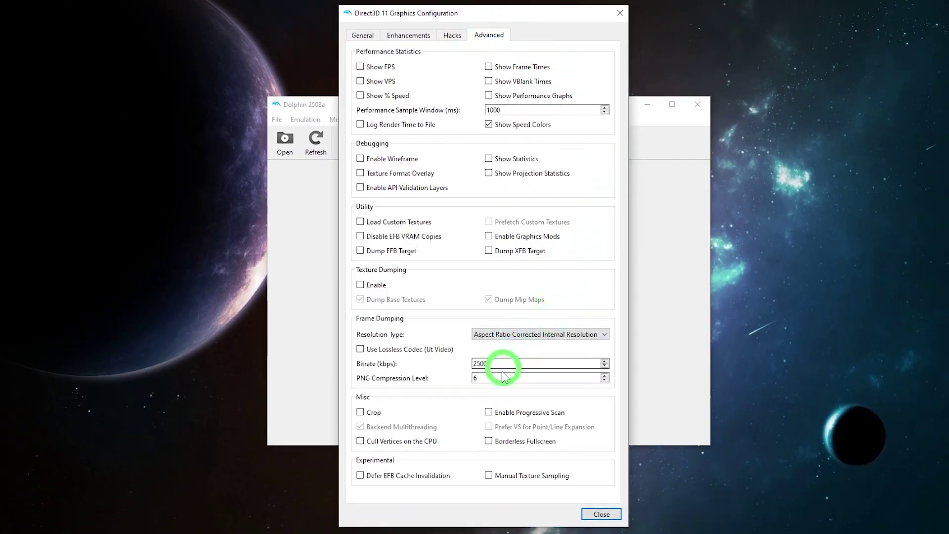
pyautogui.click(490, 413)
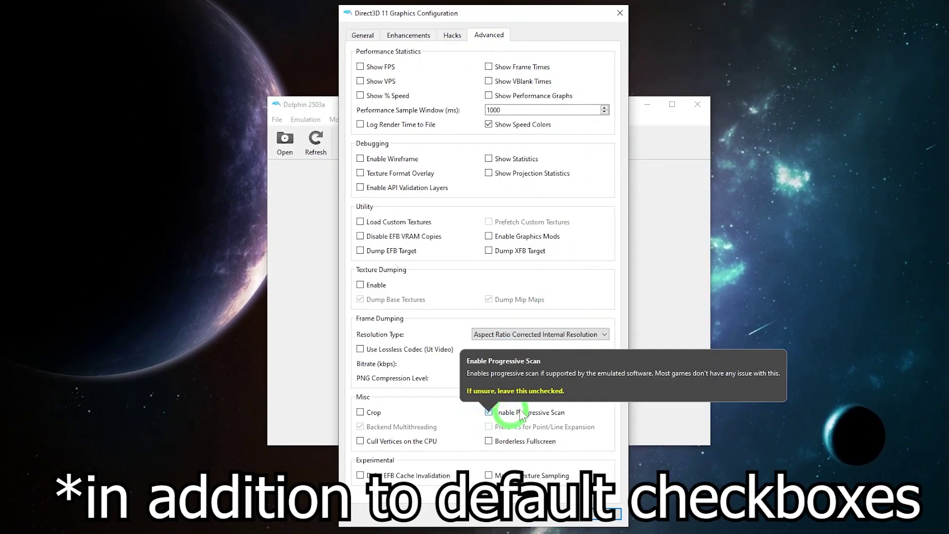
pyautogui.click(606, 516)
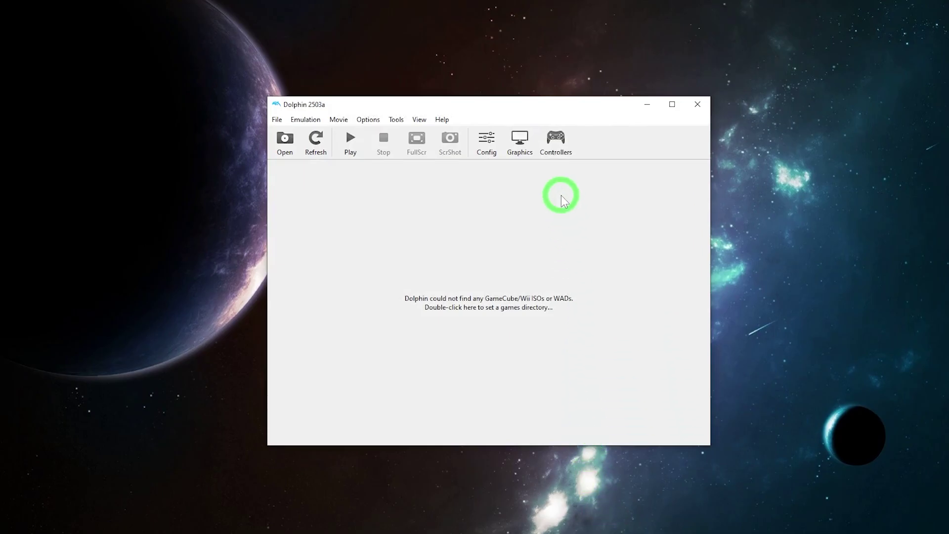
# Open Controller Settings via the Controllers toolbar button.
pyautogui.click(555, 139)
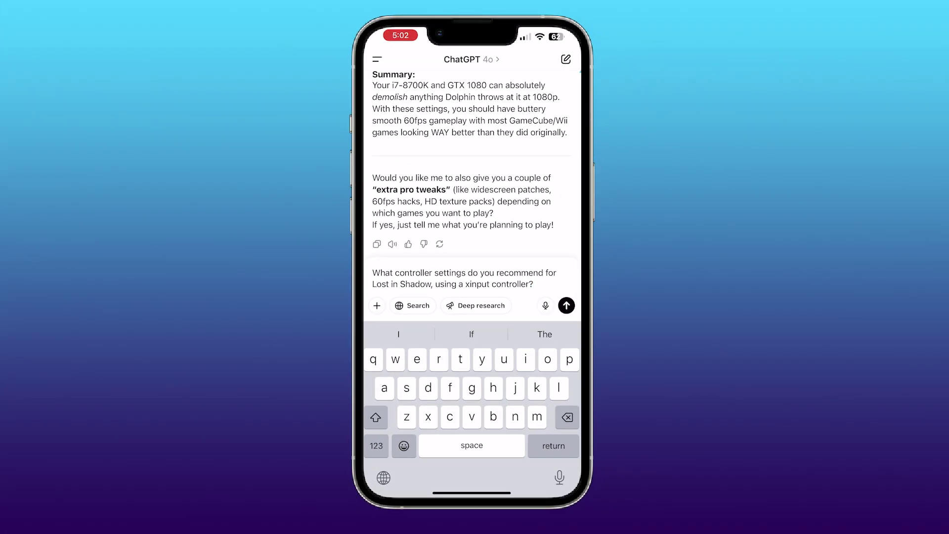
# Send ChatGPT the Lost in Shadow XInput controller question and read its button-mapping table.
pyautogui.click(566, 305)
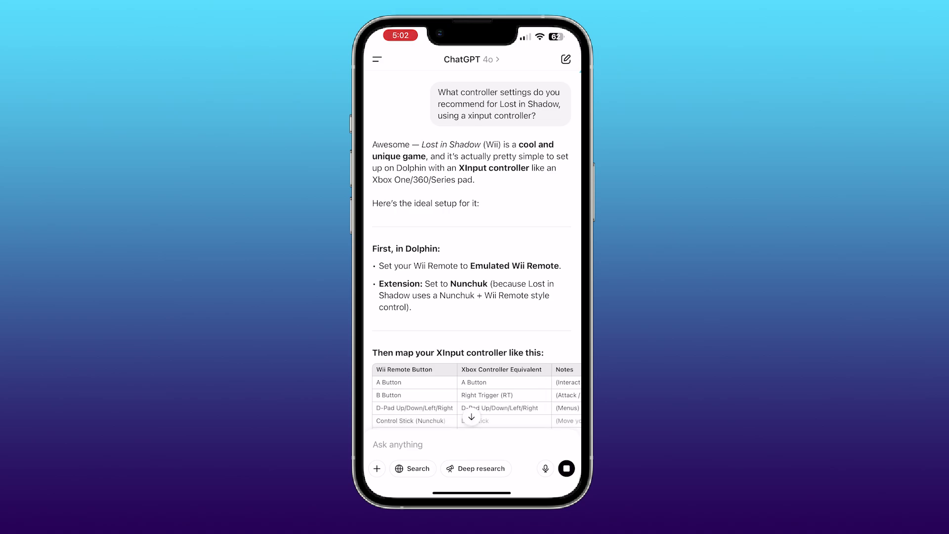
pyautogui.scroll(-3, 472, 296)
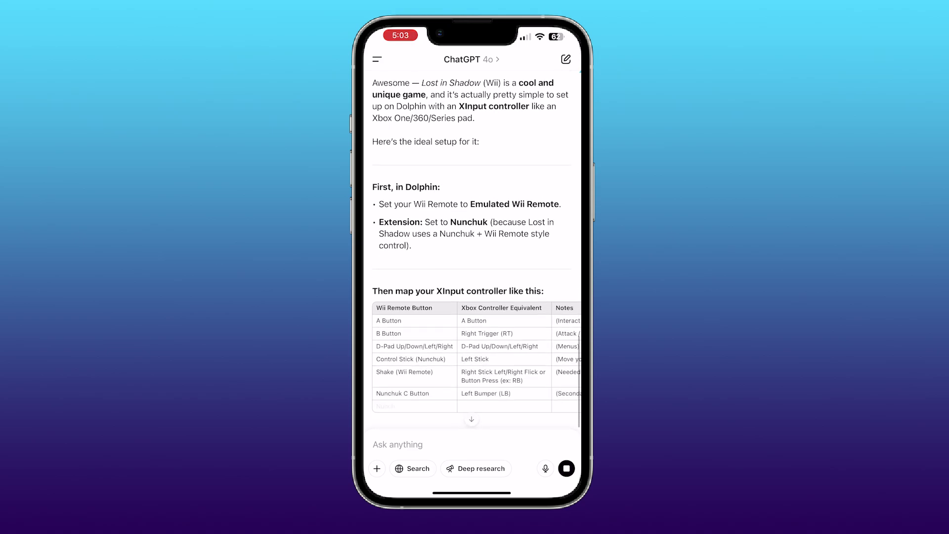
pyautogui.scroll(-1, 472, 247)
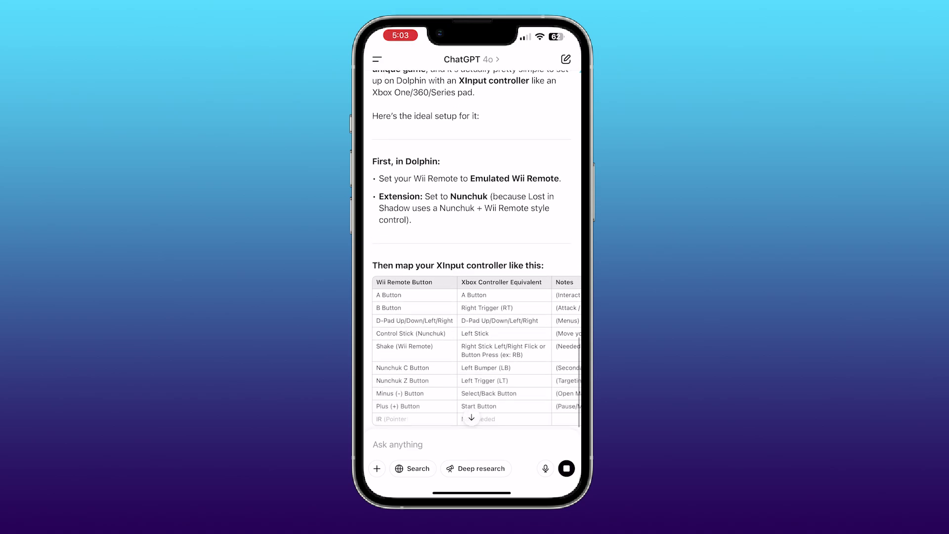
pyautogui.scroll(-2, 472, 248)
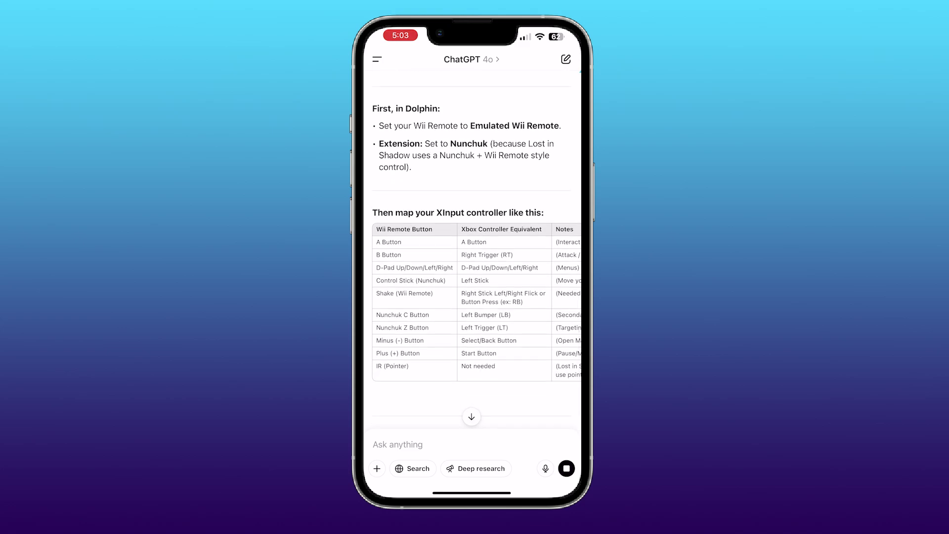
pyautogui.hscroll(3, 473, 301)
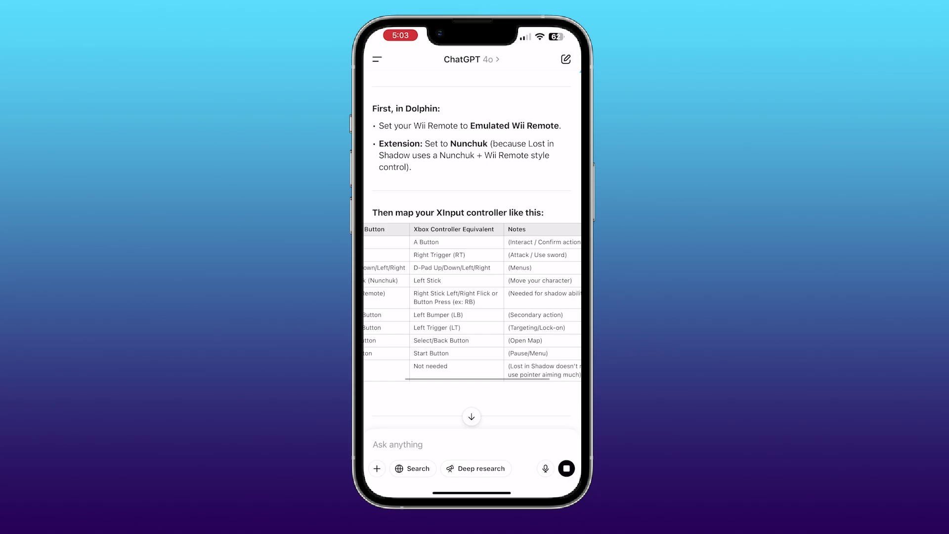
pyautogui.hscroll(-3, 472, 301)
pyautogui.scroll(-5, 472, 297)
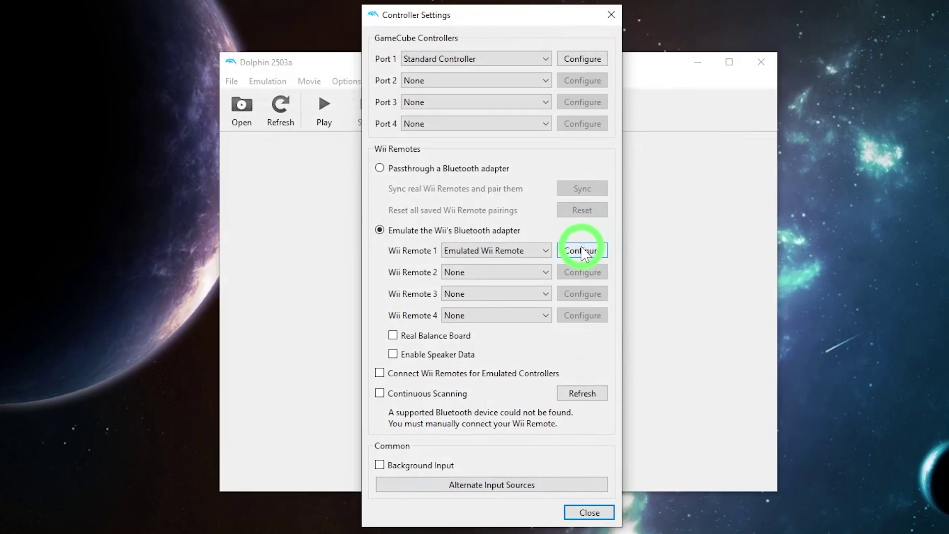
# Open the Wii Remote 1 configuration and list its available input devices.
pyautogui.click(582, 250)
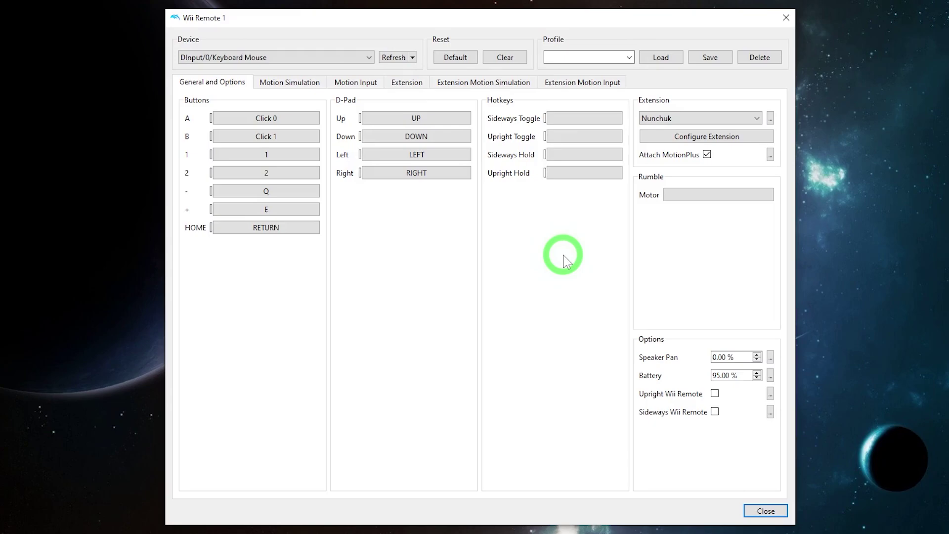
pyautogui.click(370, 57)
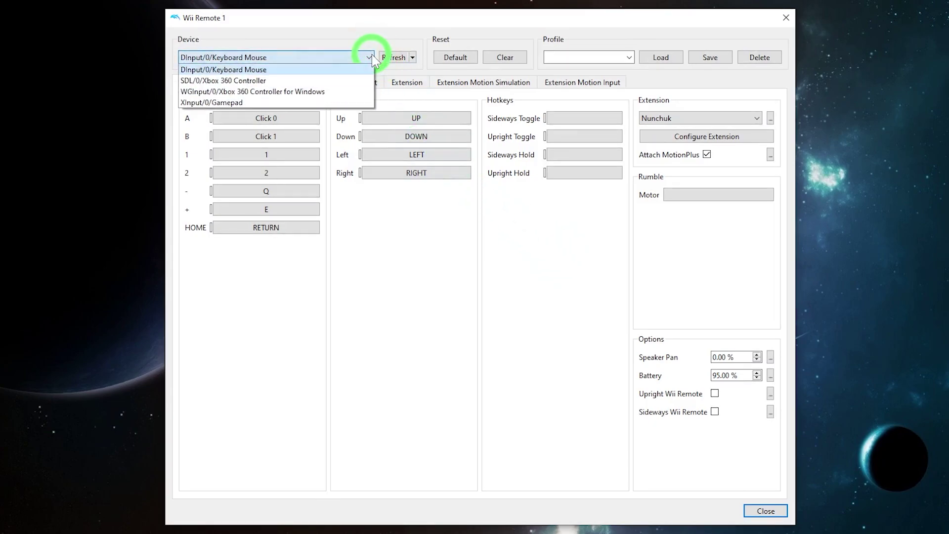
# Use XInput/0/Gamepad and map A, B, 1, minus, plus to Button A, Trigger R, Button X, Back, Start.
pyautogui.click(334, 103)
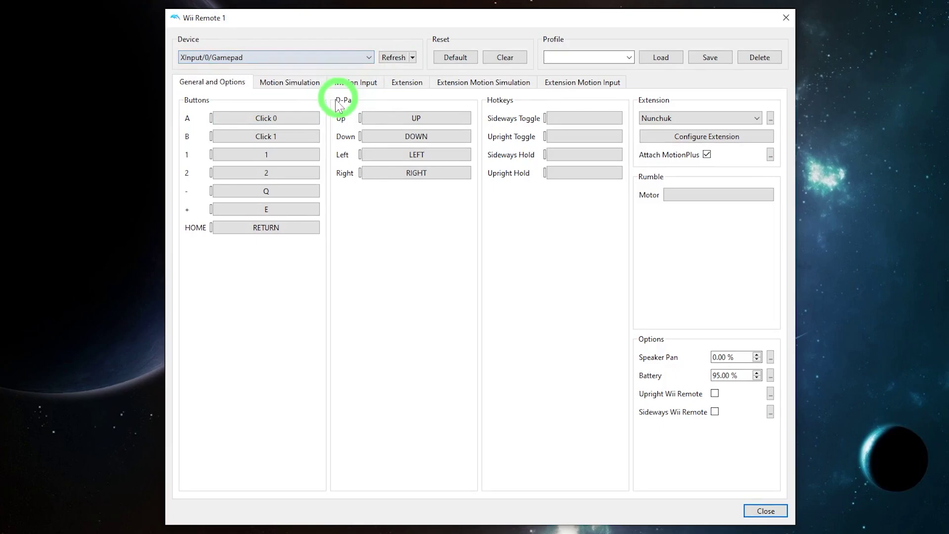
pyautogui.click(287, 118)
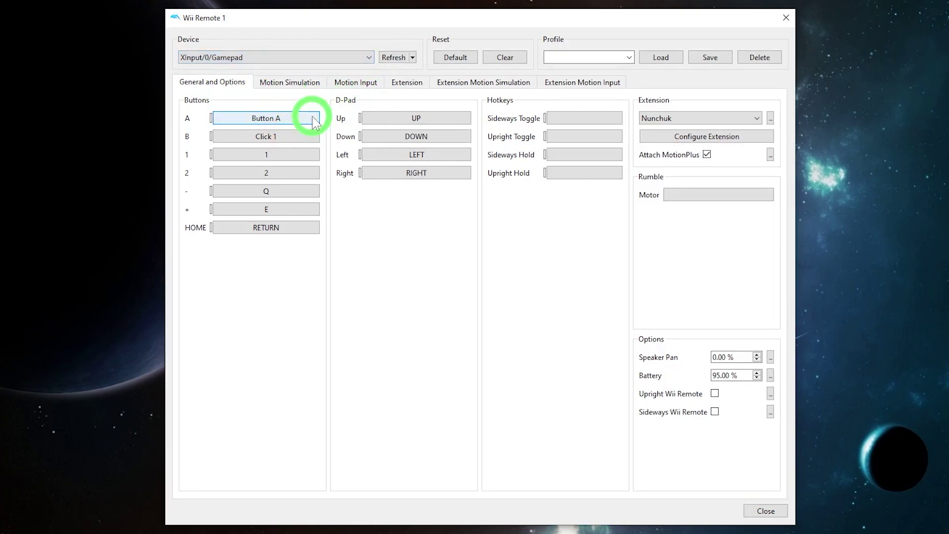
pyautogui.click(311, 138)
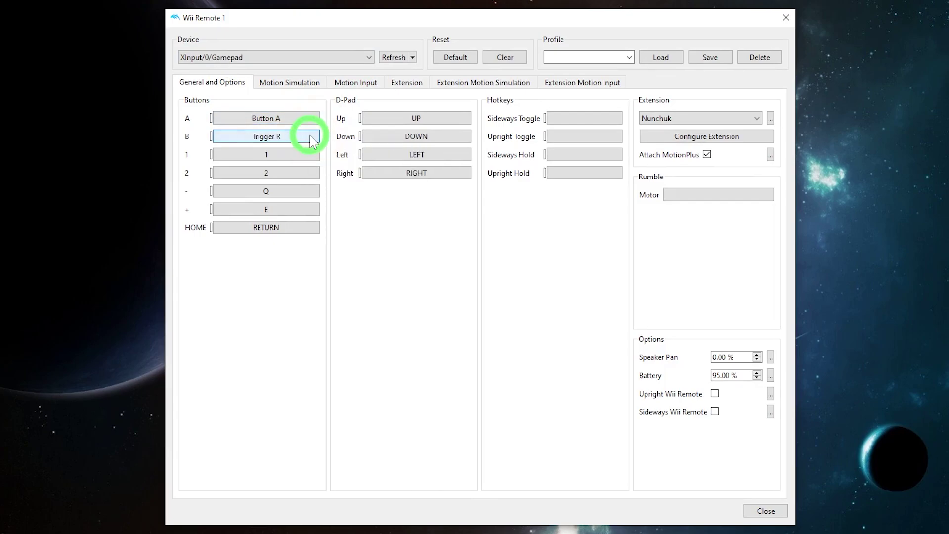
pyautogui.click(312, 153)
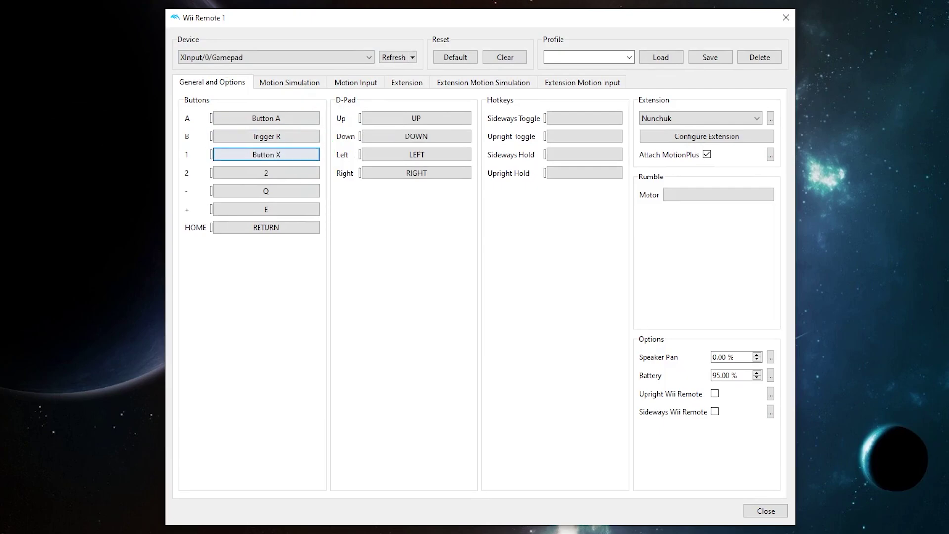
pyautogui.click(312, 193)
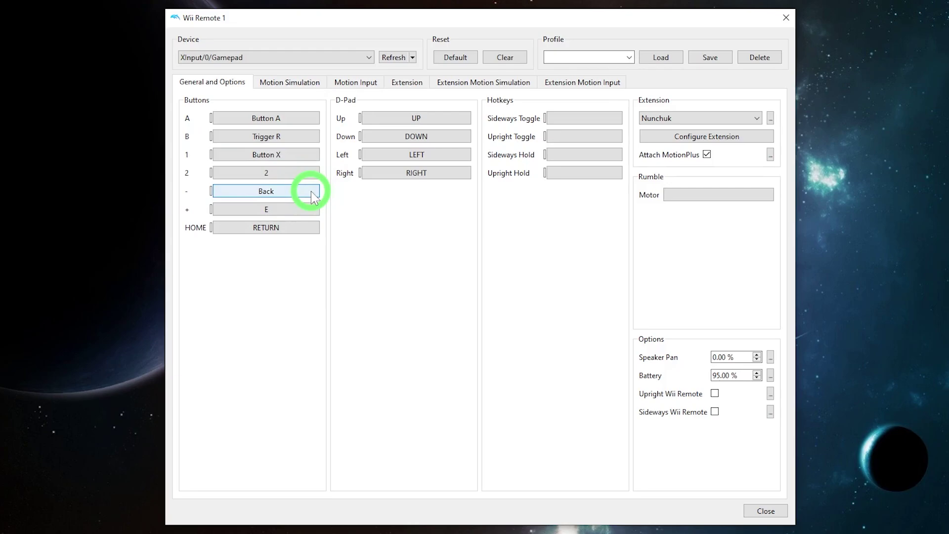
pyautogui.click(311, 212)
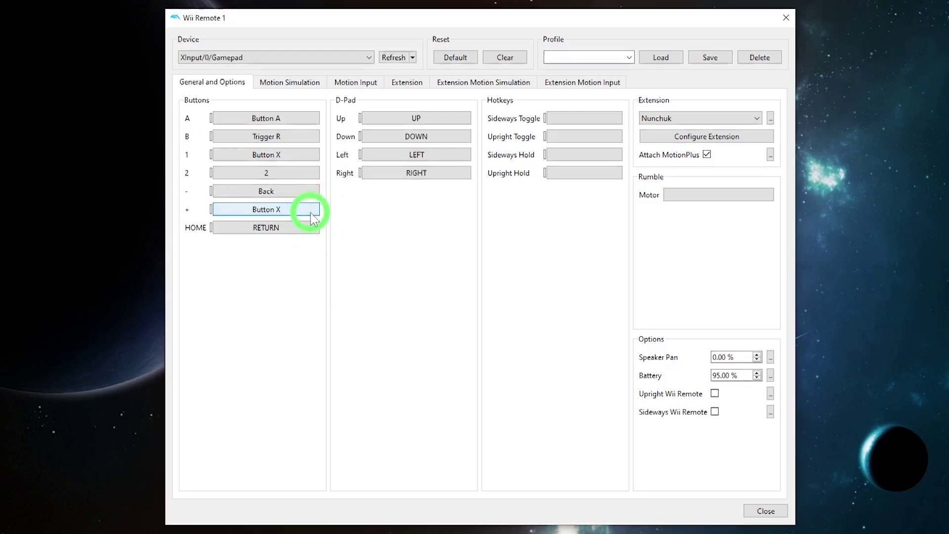
pyautogui.click(310, 212)
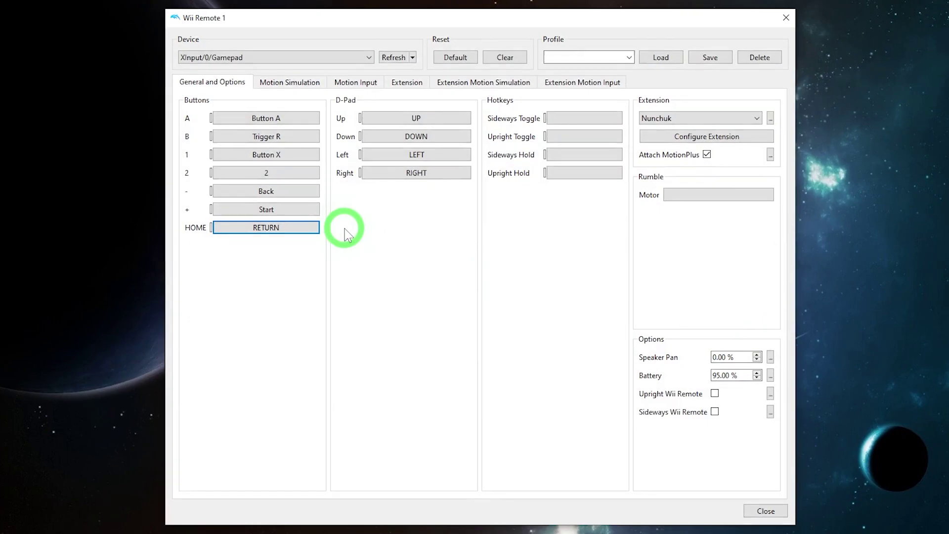
# Map the Wii Remote D-Pad to the gamepad's Pad N/S/W/E.
pyautogui.click(436, 119)
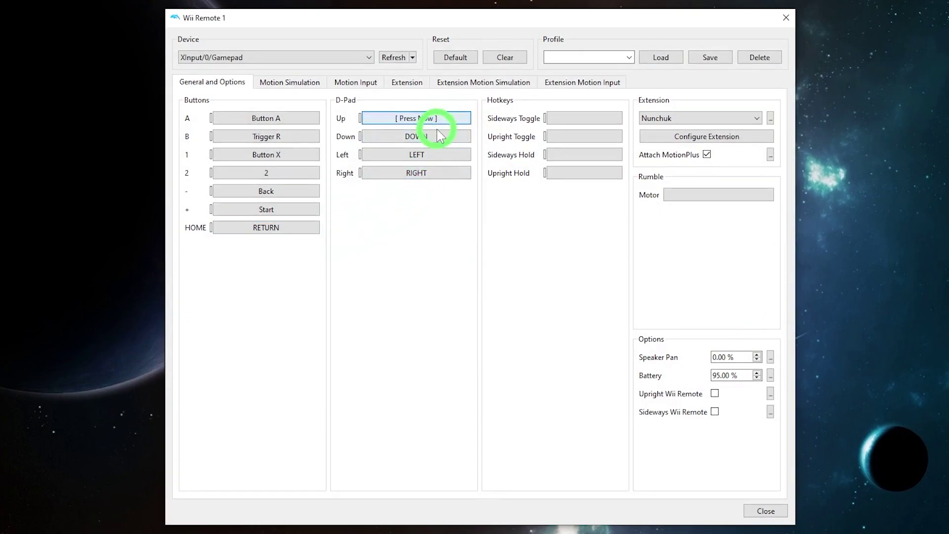
pyautogui.click(465, 154)
pyautogui.click(467, 172)
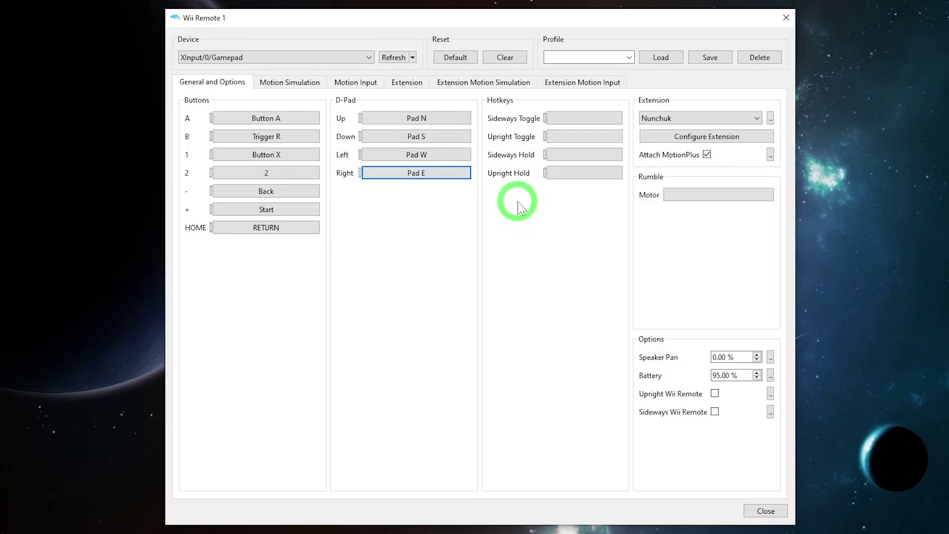
# Bind the Nunchuk stick to Left Y+/Y-/X-/X+ and Nunchuk Z to Shoulder L.
pyautogui.click(729, 136)
pyautogui.click(467, 218)
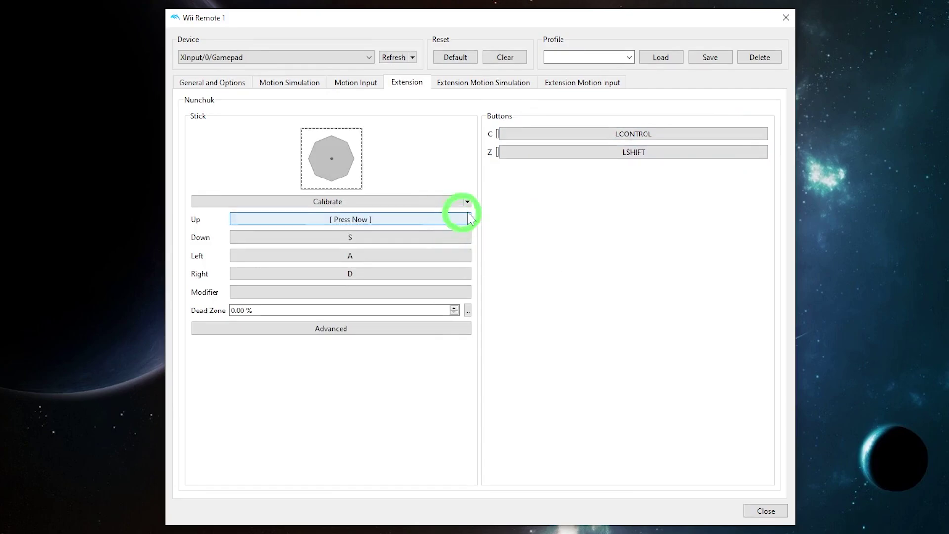
pyautogui.click(446, 236)
pyautogui.click(443, 255)
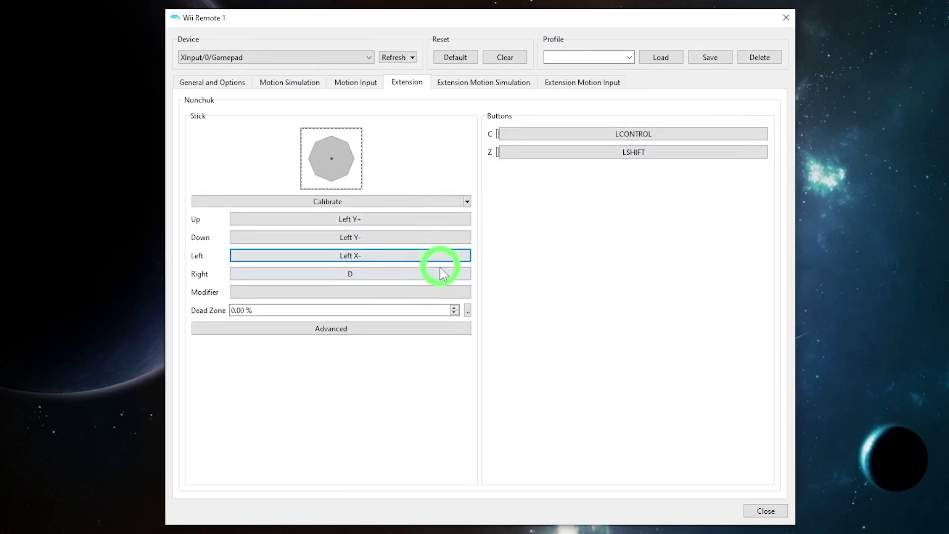
pyautogui.click(443, 274)
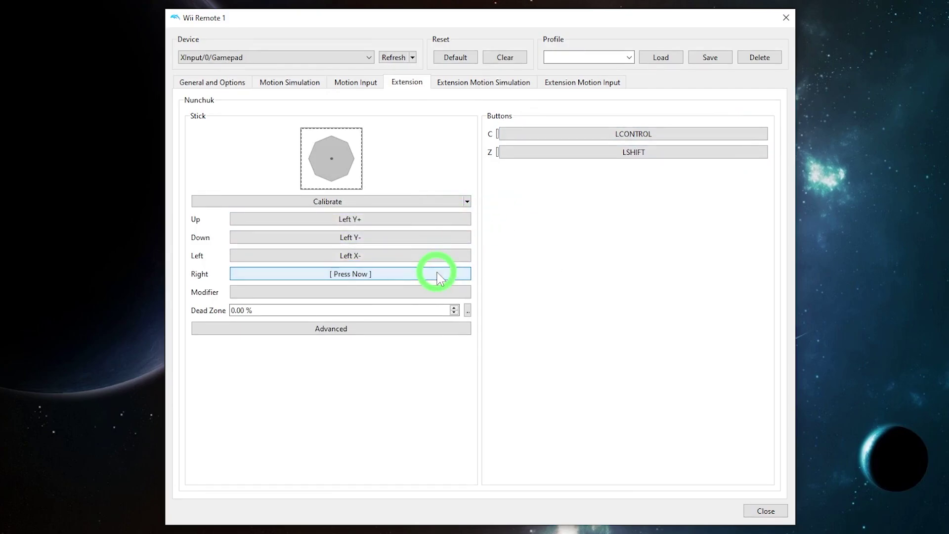
pyautogui.click(654, 156)
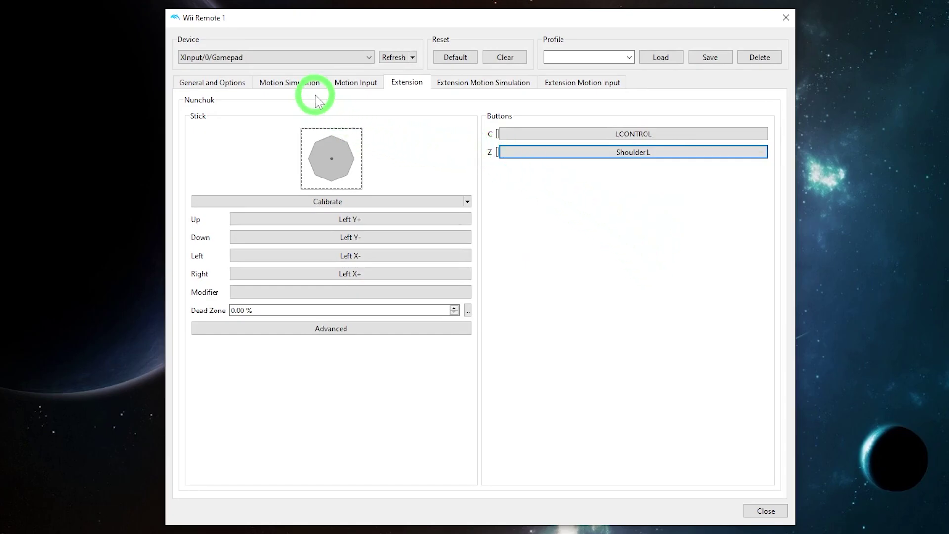
pyautogui.click(286, 84)
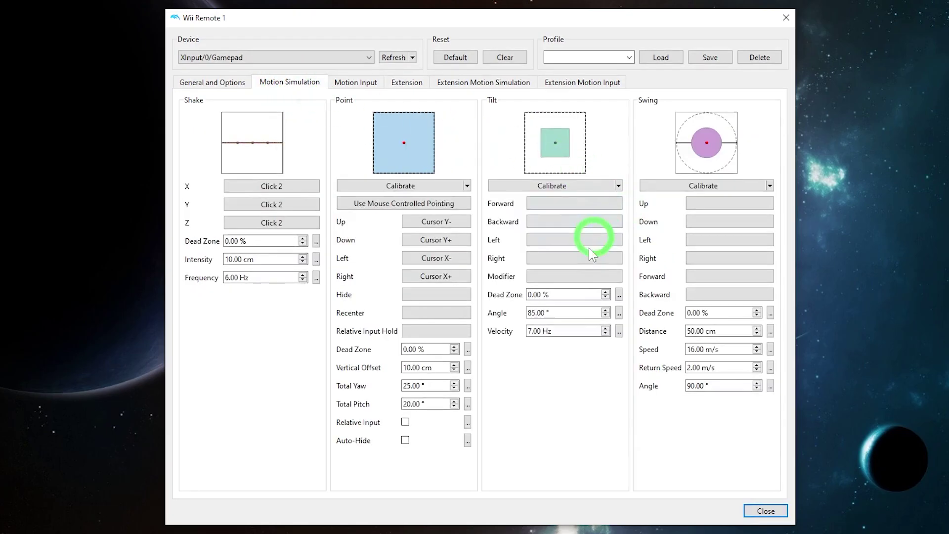
# Bind Shake X to Trigger L, Point to Right Y+/Y-/X-/X+, and enable pointer Auto-Hide.
pyautogui.click(290, 186)
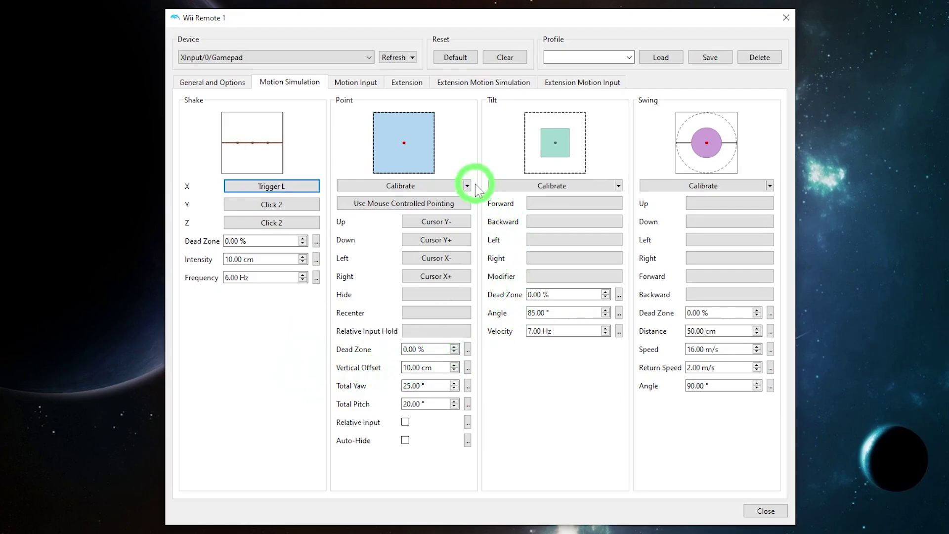
pyautogui.click(452, 224)
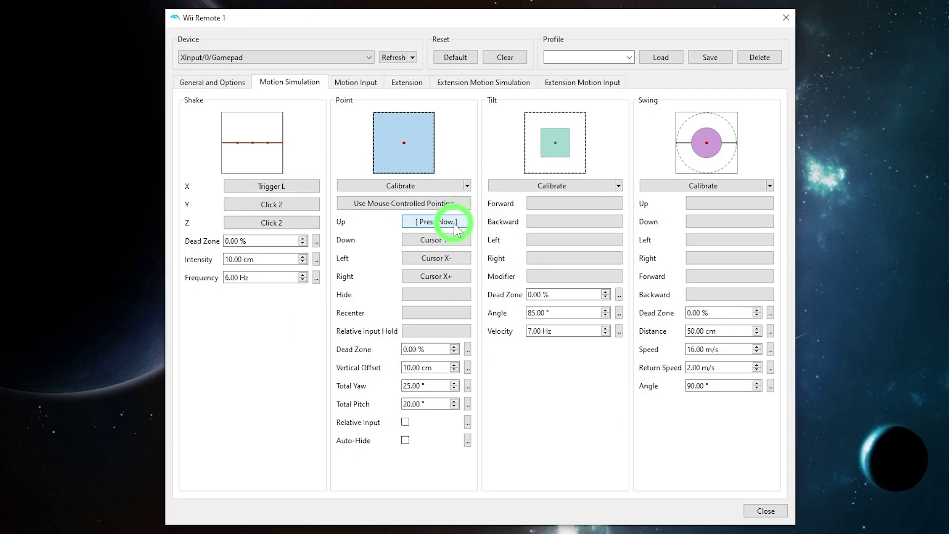
pyautogui.click(469, 243)
pyautogui.click(468, 259)
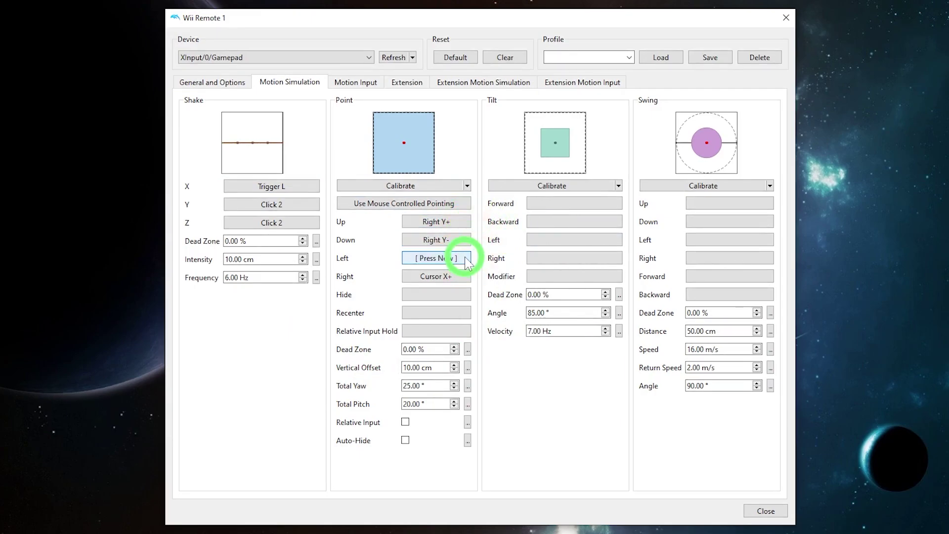
pyautogui.click(469, 278)
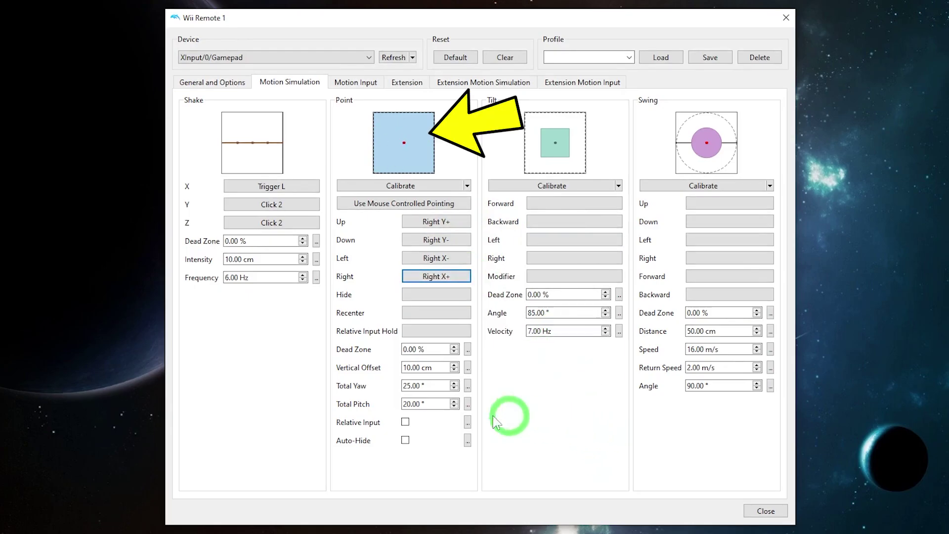
pyautogui.click(405, 438)
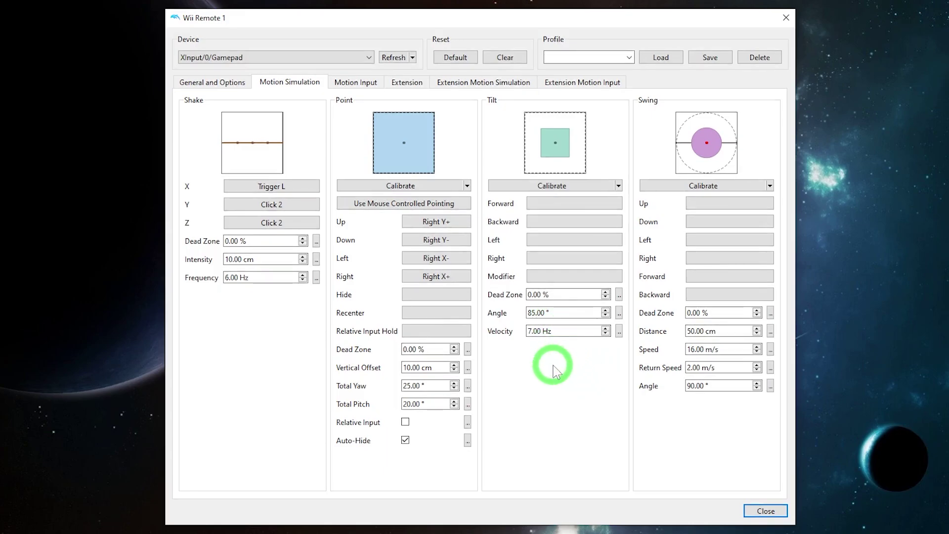
# Save the controller mapping as a profile named 'Lost in Shadow' and confirm it's listed.
pyautogui.click(584, 56)
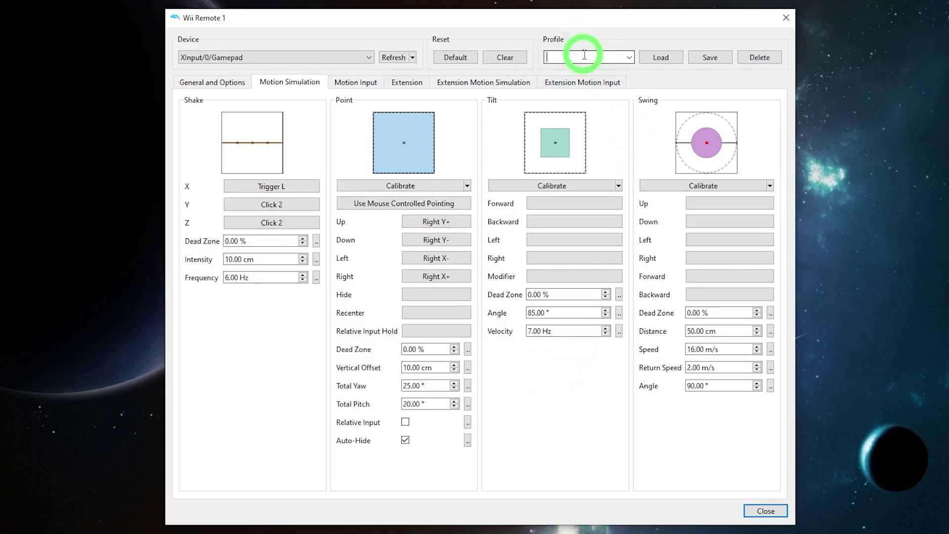
pyautogui.write('Lost')
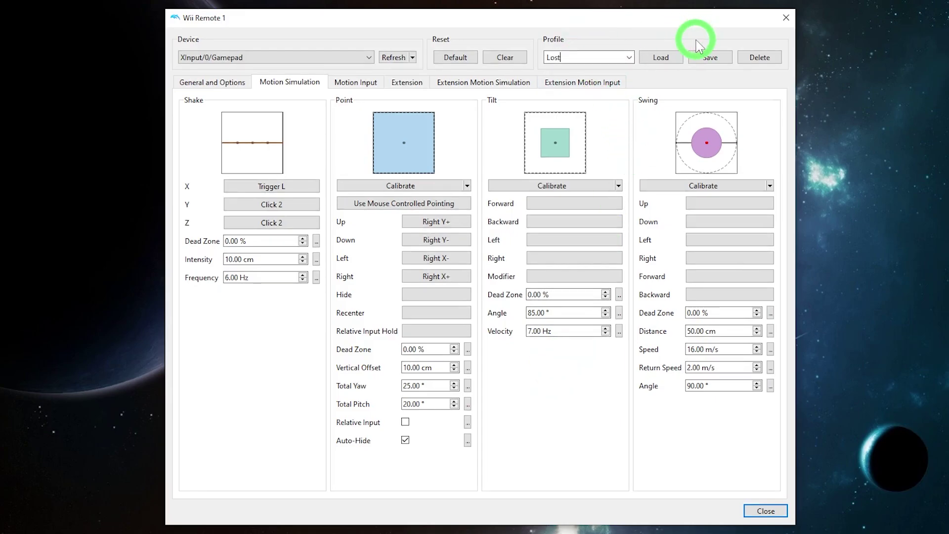
pyautogui.write(' in Shadow')
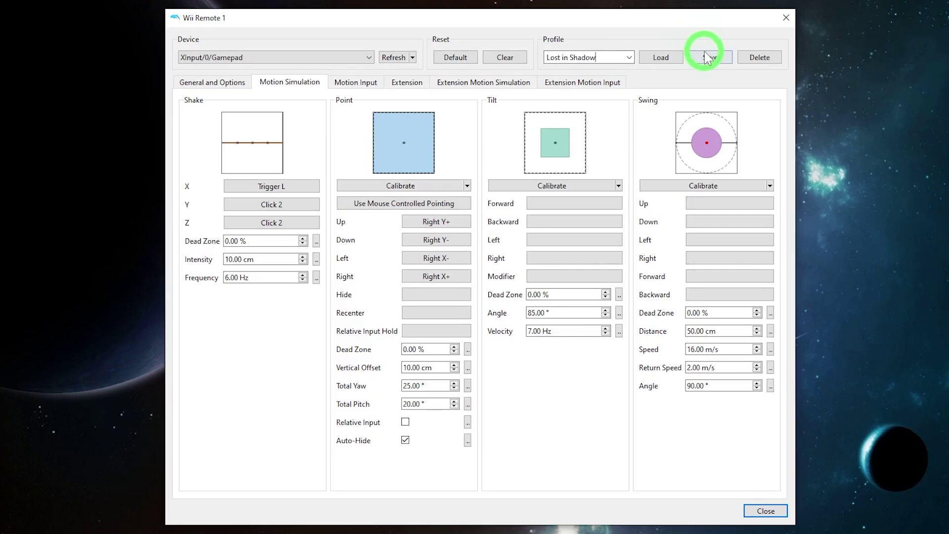
pyautogui.click(704, 55)
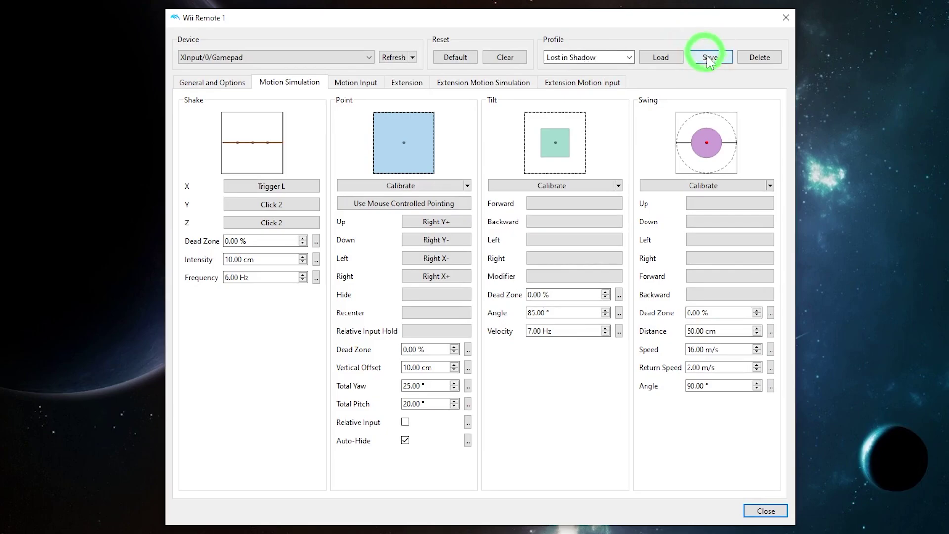
pyautogui.click(630, 55)
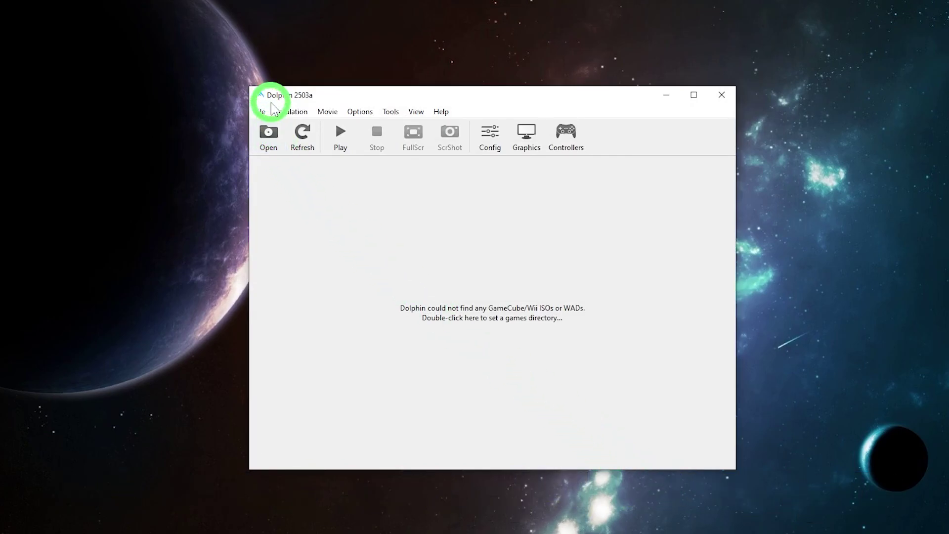
# Open SDWE18.wbfs from the Lost in Shadow folder via File > Open.
pyautogui.click(260, 112)
pyautogui.click(277, 127)
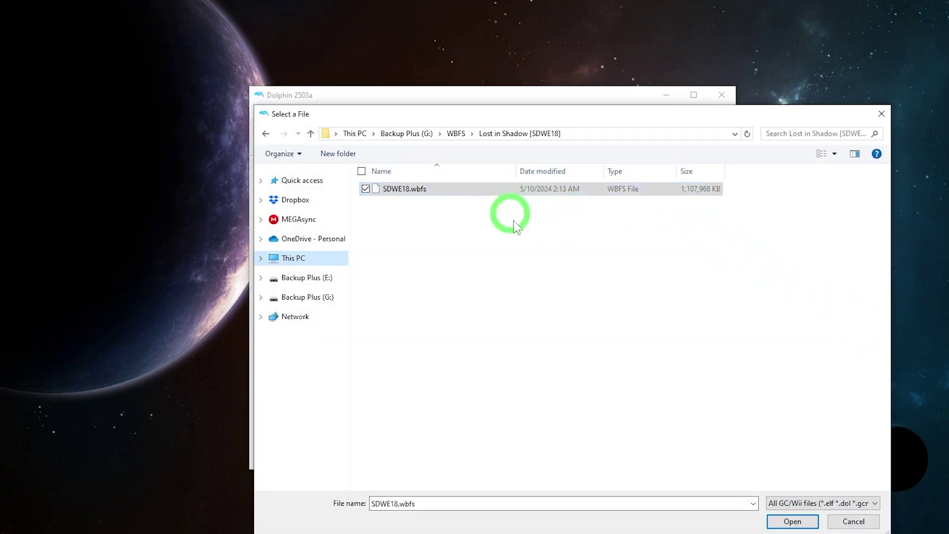
pyautogui.click(619, 192)
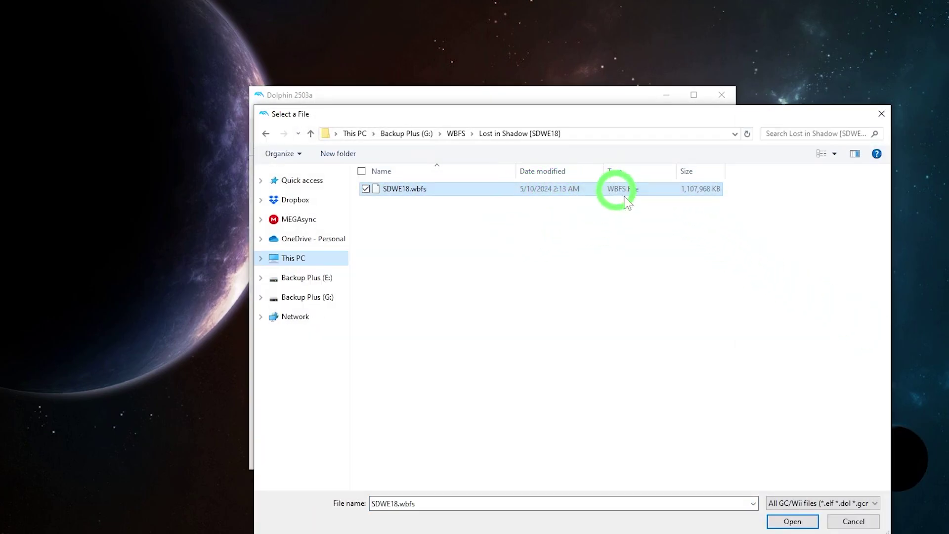
pyautogui.click(802, 523)
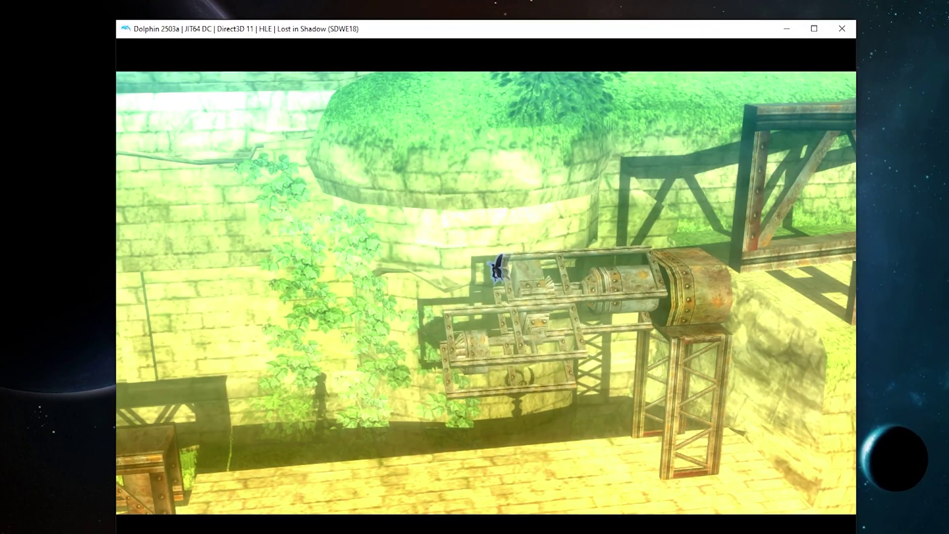